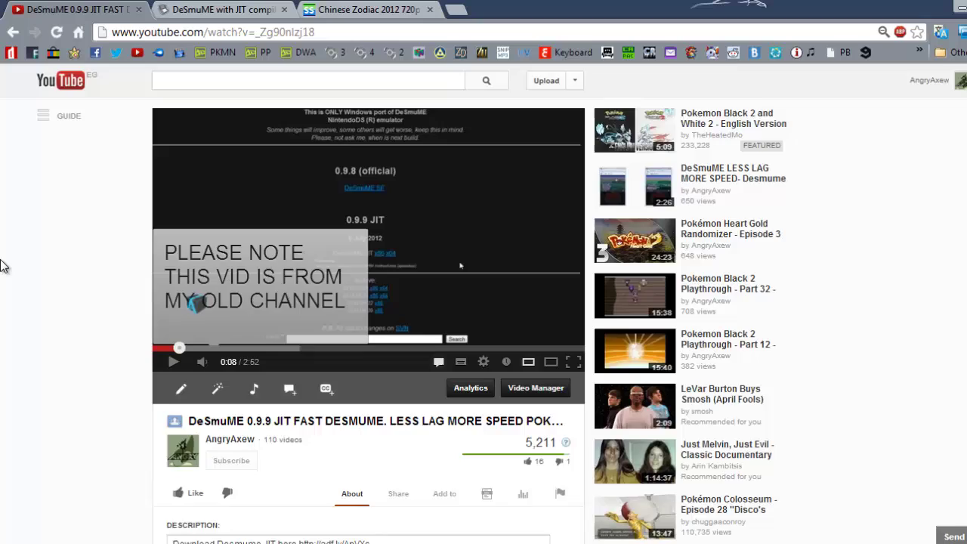
- Look through the video's description, go to the DeSmuME with JIT download page and highlight the date of the 18 Feb 2013 build
scroll(4, 264, down, 3)
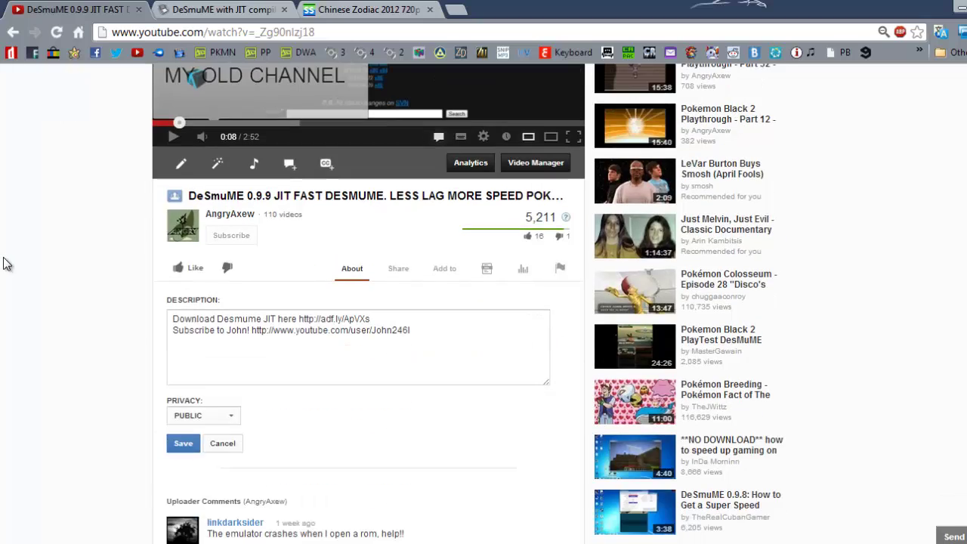
scroll(4, 265, down, 2)
click(223, 294)
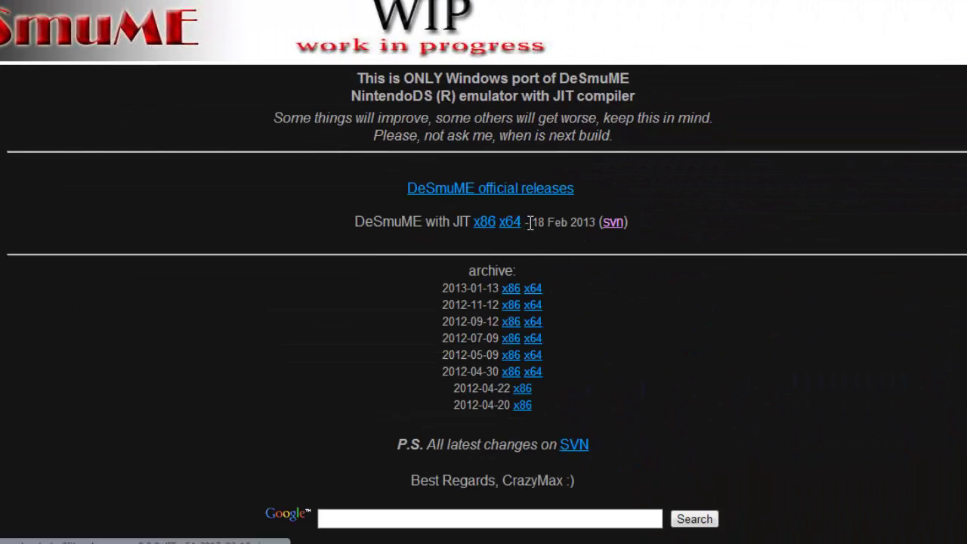
drag(531, 222, 619, 222)
- Download the x64 JIT build from 18 Feb 2013 into the DesMuMe folder in D:\My Personal Stuff and Games
click(716, 238)
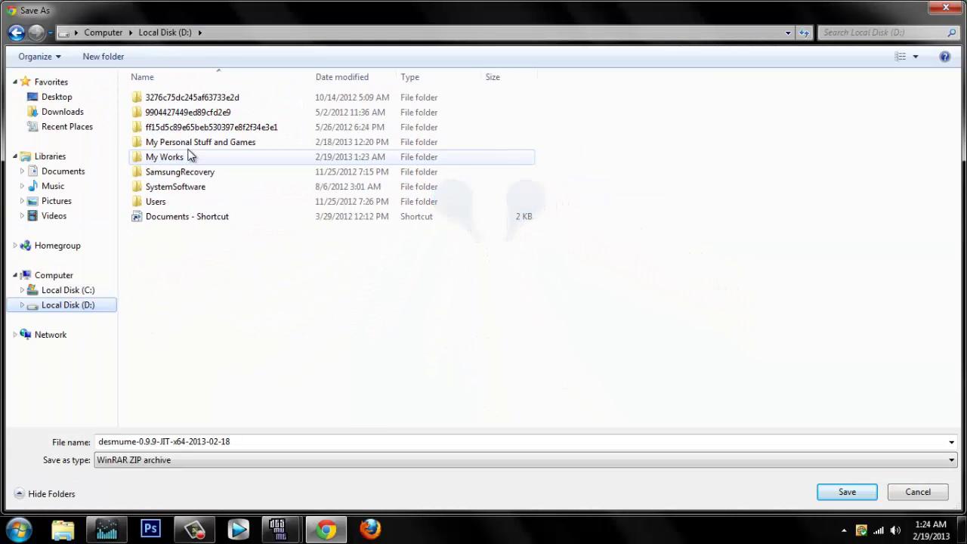
click(5, 148)
double_click(178, 144)
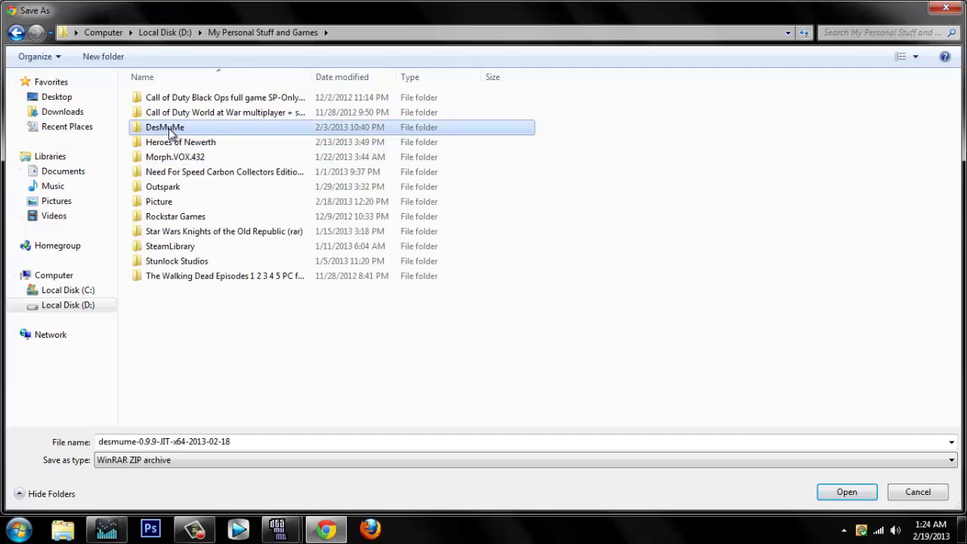
double_click(171, 127)
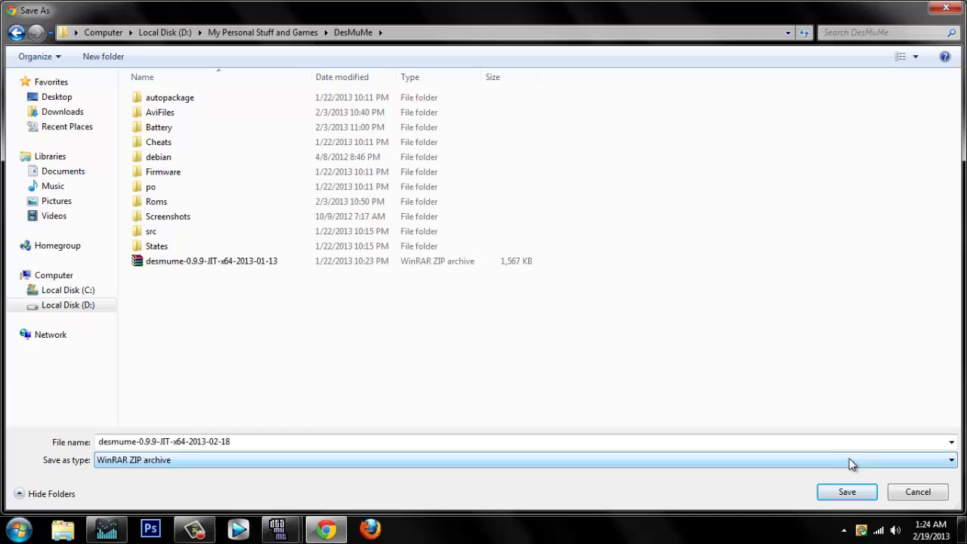
click(847, 492)
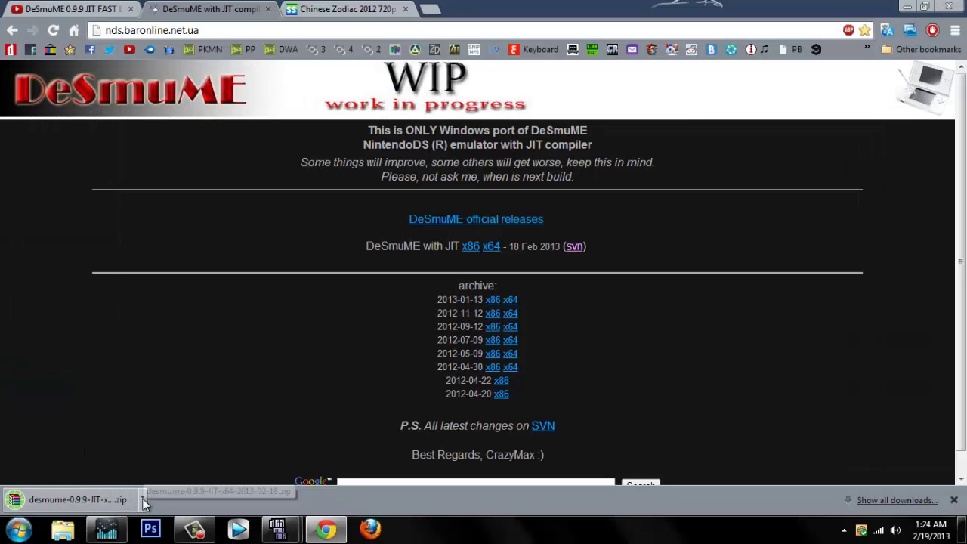
click(142, 500)
click(188, 458)
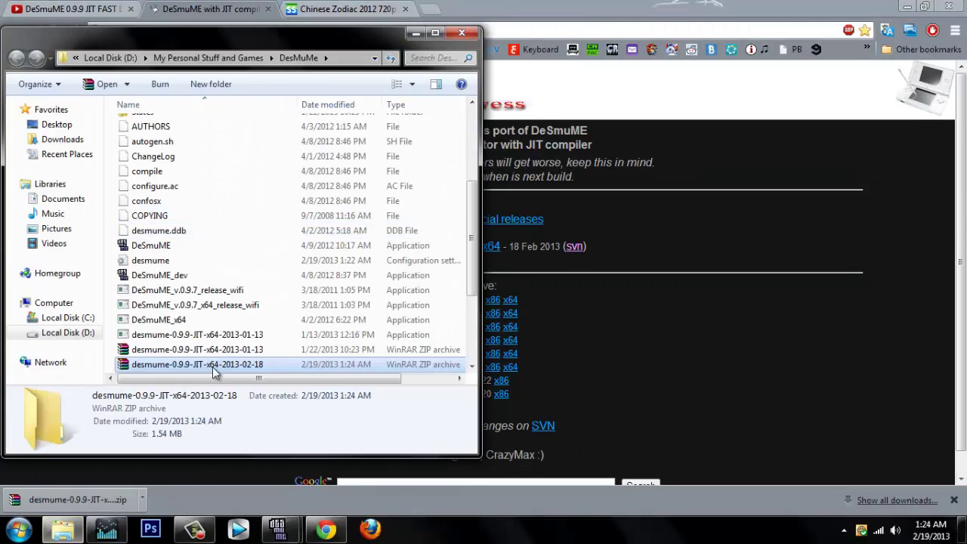
click(214, 350)
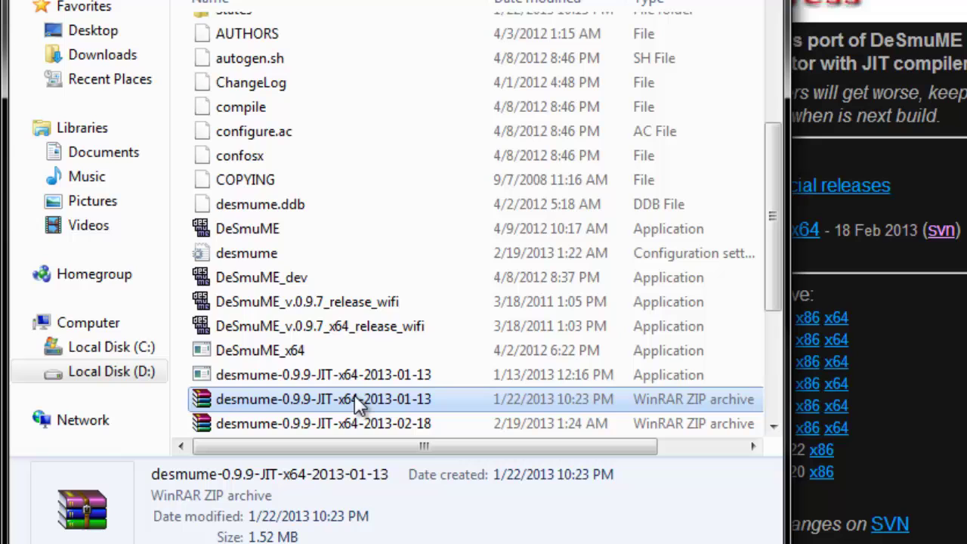
key(Delete)
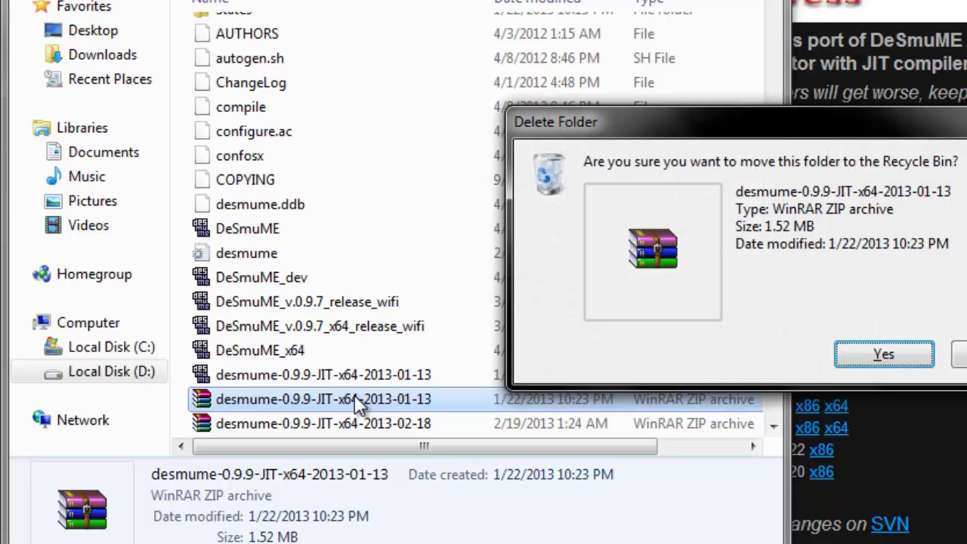
key(Return)
click(334, 399)
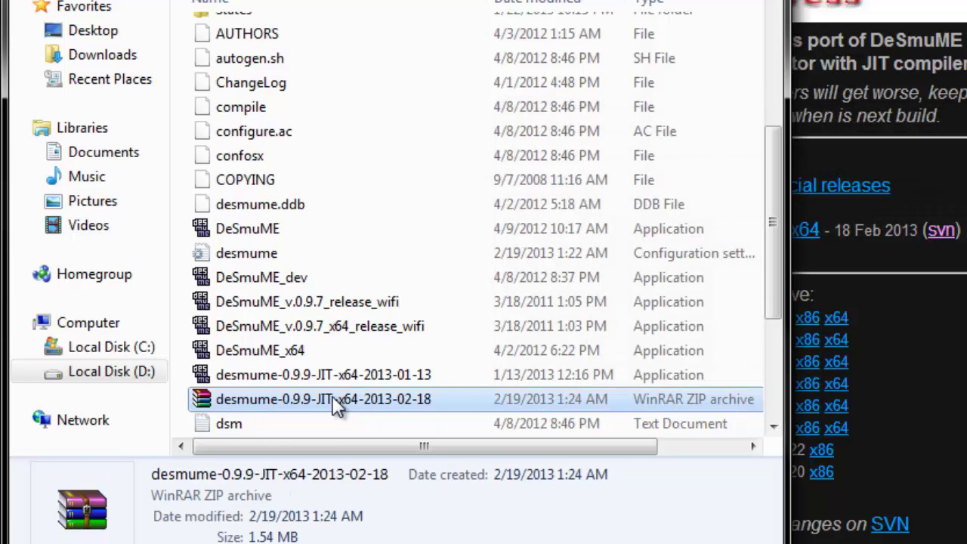
scroll(458, 372, down, 1)
key(super+Up)
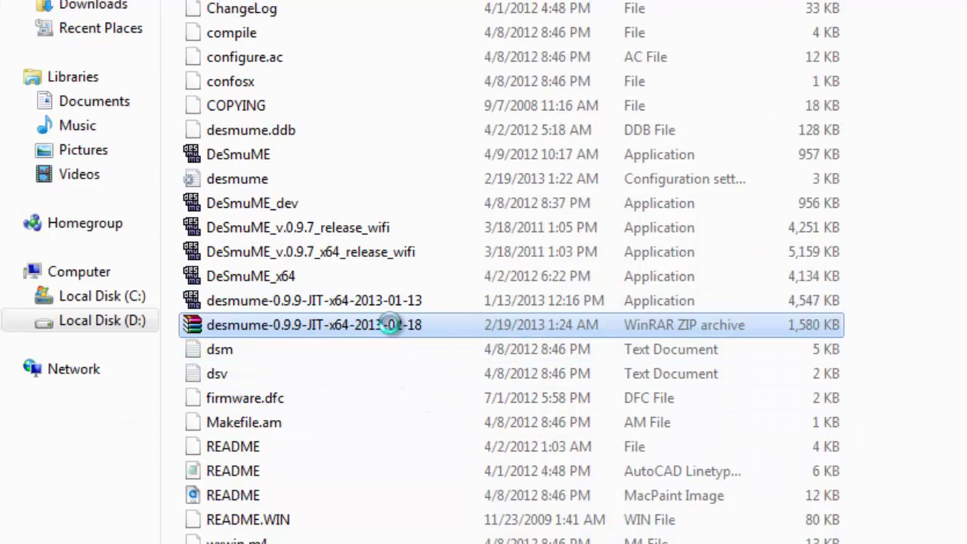
right_click(391, 325)
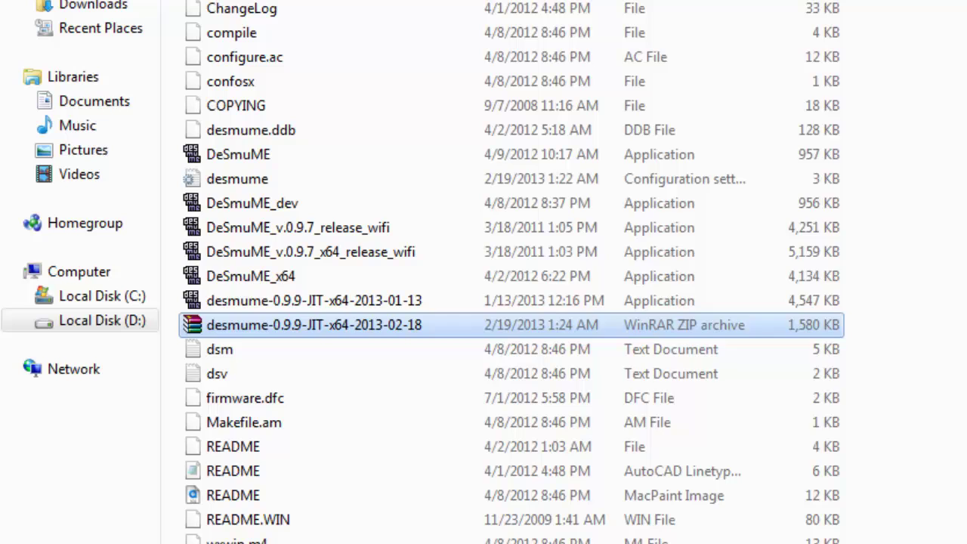
click(742, 383)
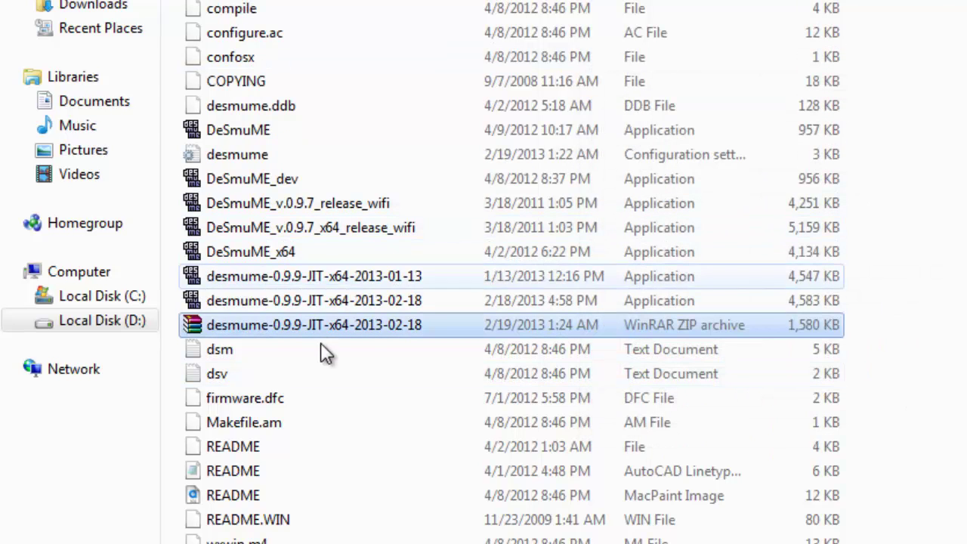
click(266, 278)
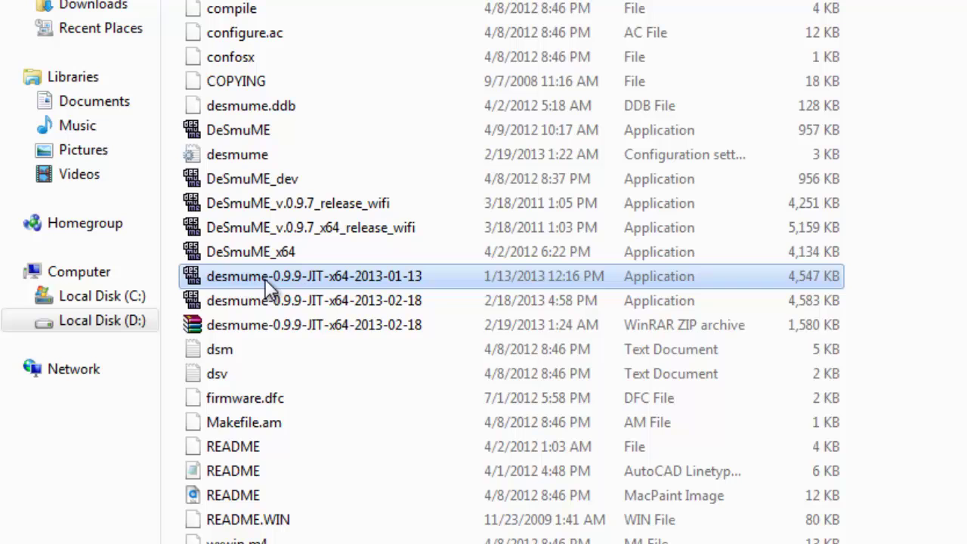
key(Delete)
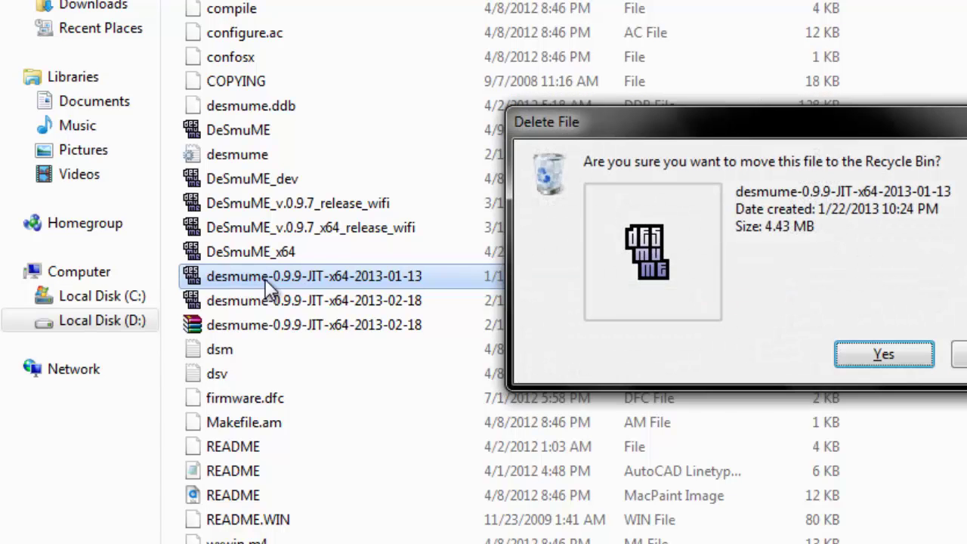
key(Return)
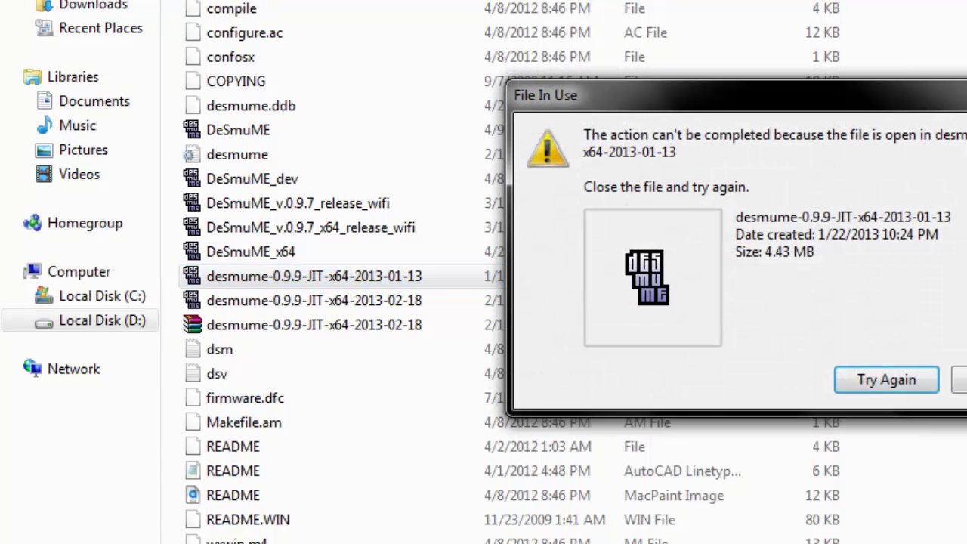
key(Escape)
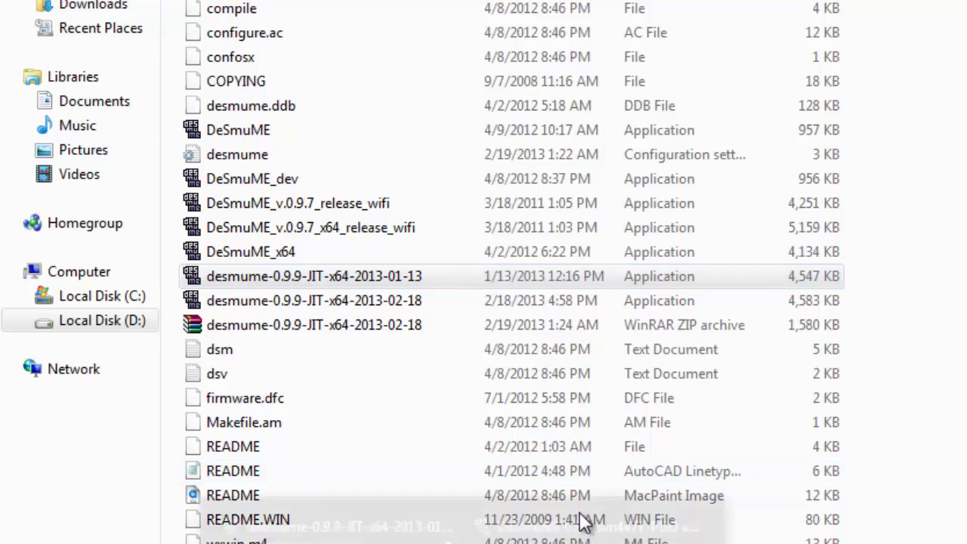
click(604, 523)
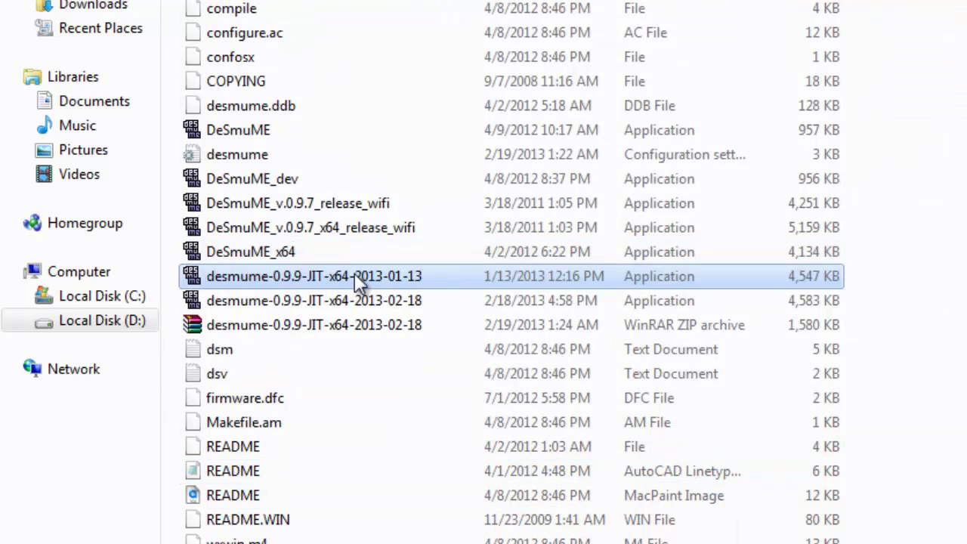
click(361, 235)
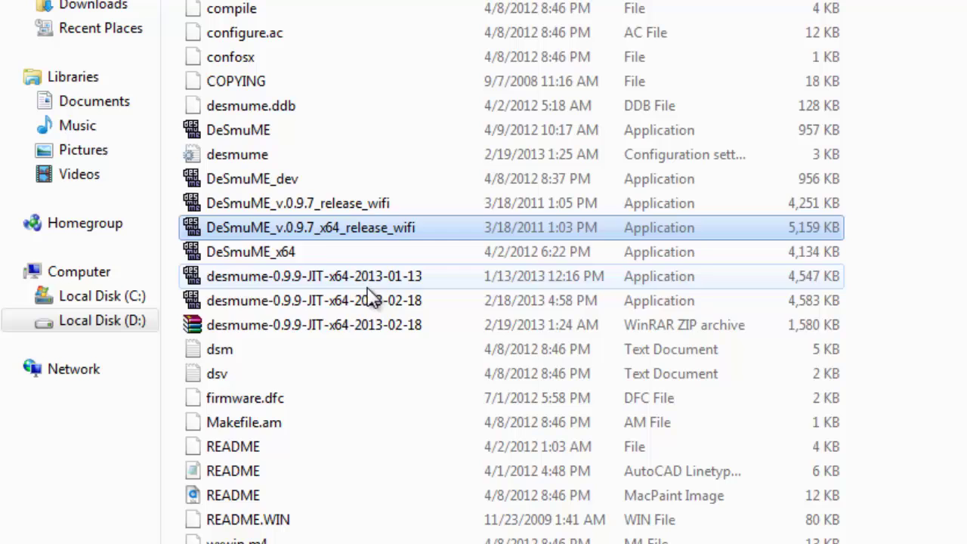
click(385, 276)
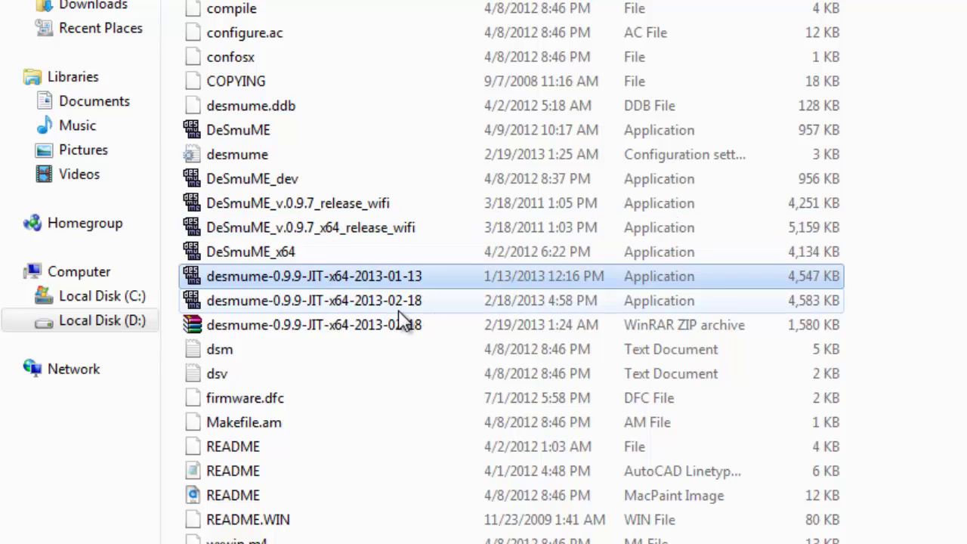
key(Delete)
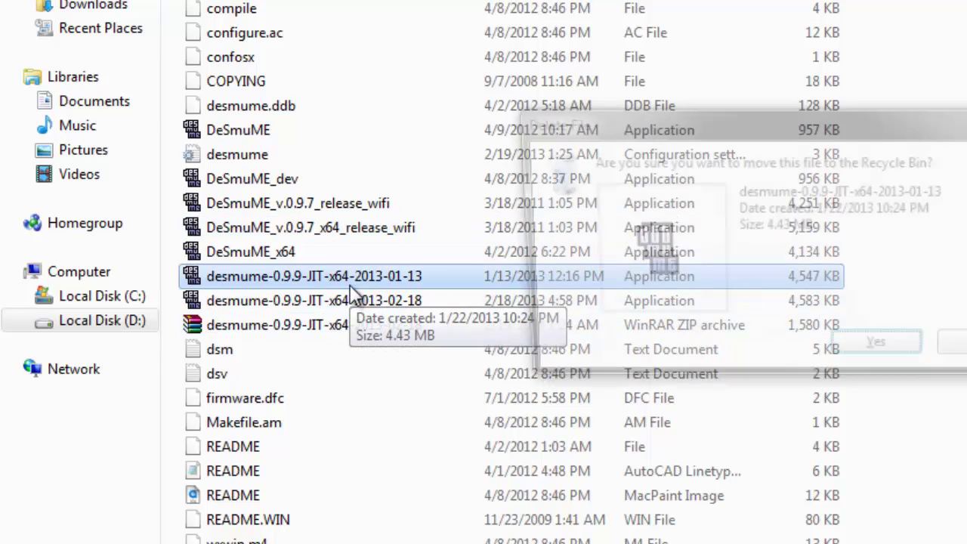
click(900, 352)
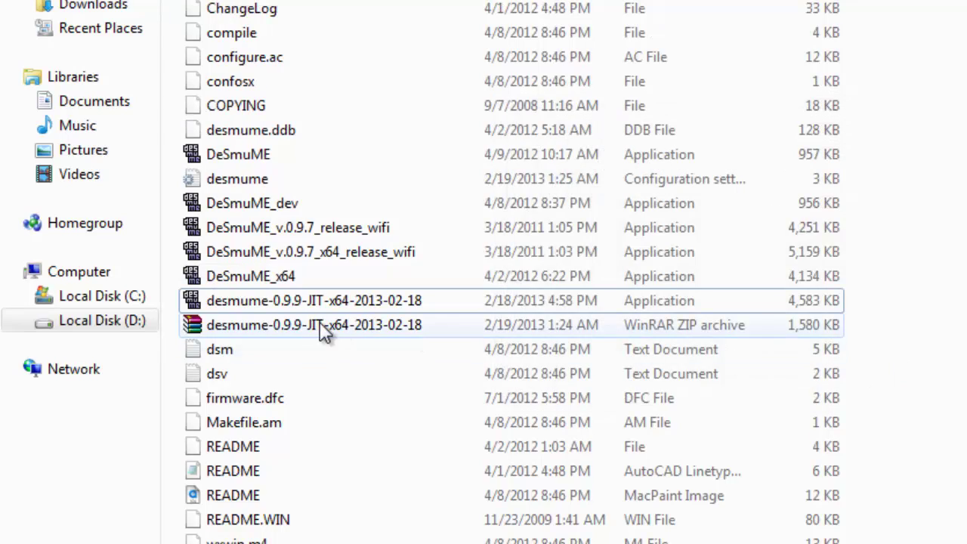
click(306, 301)
key(Return)
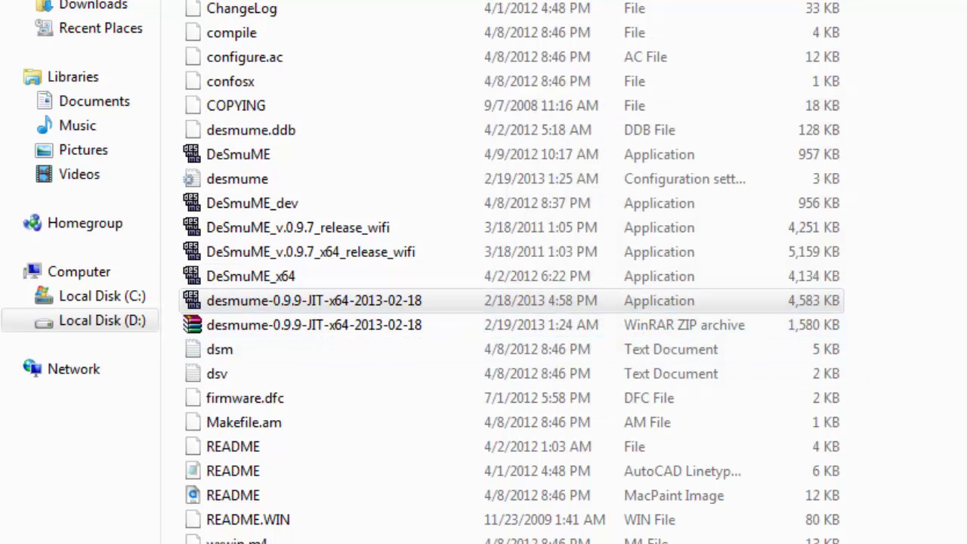
click(340, 299)
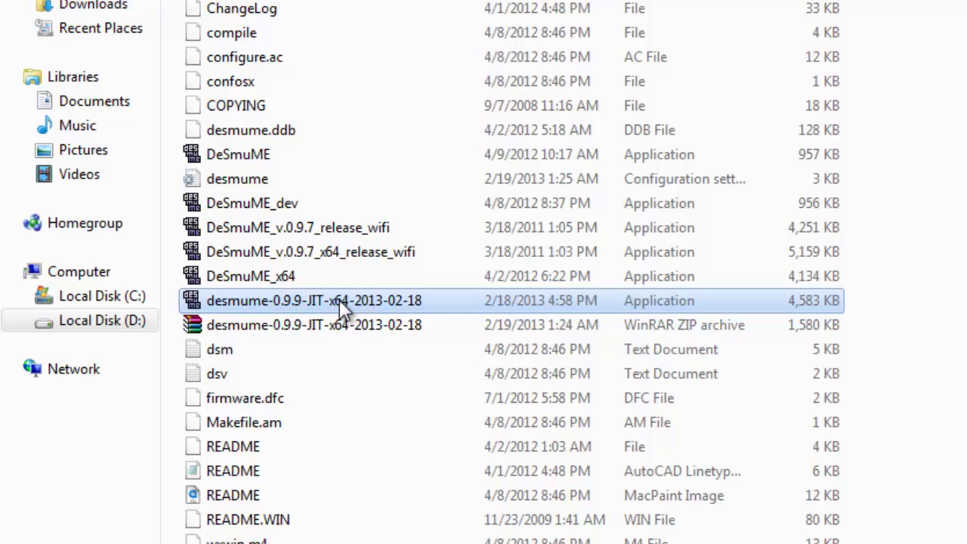
drag(339, 299, 409, 529)
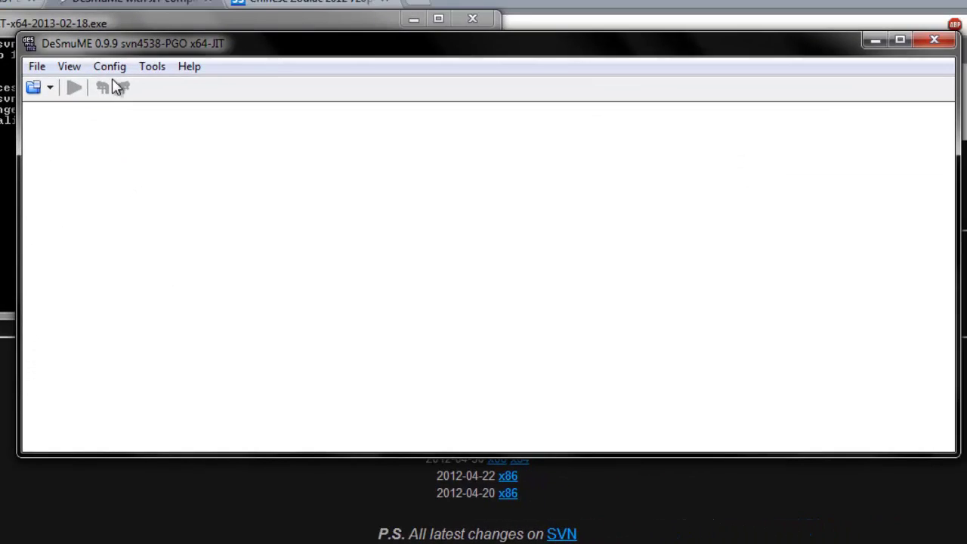
- Load the recent ROM Pokemon White Version 2 [US] (AP PATCHED).nds from the DesMuMe folder's drive D
click(111, 68)
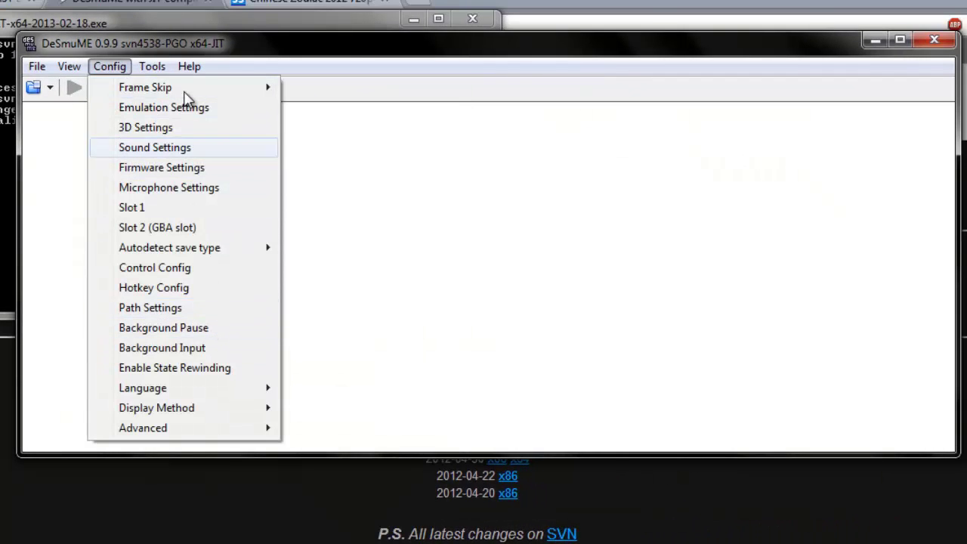
mouse_move(209, 408)
mouse_move(36, 67)
mouse_move(82, 106)
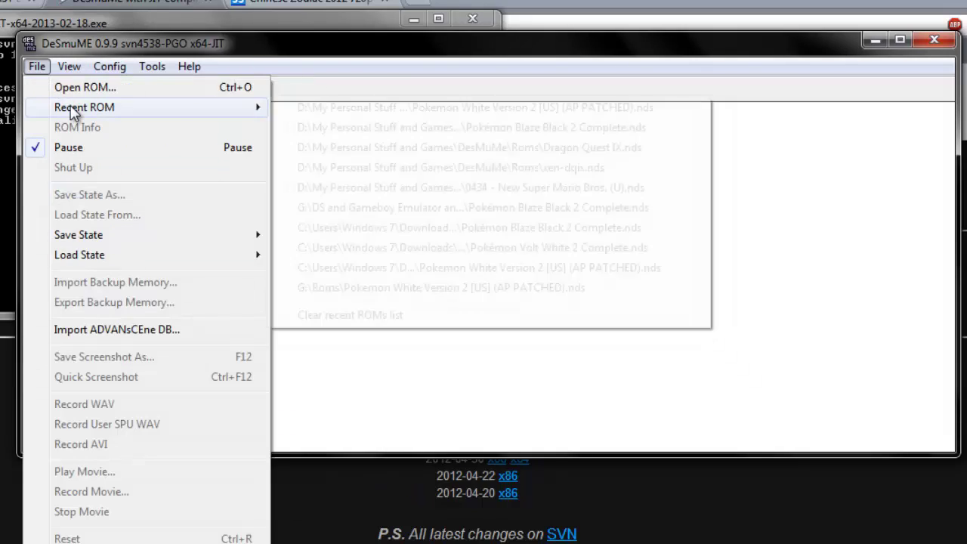
click(336, 108)
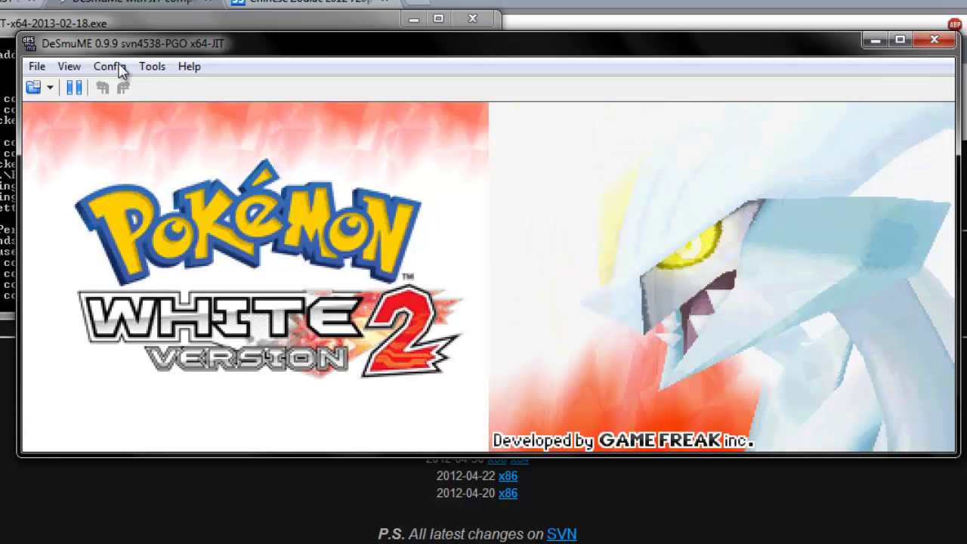
- Open the emulation settings and choose biosnds9 from the Firmware folder as the ARM9 BIOS image
click(112, 66)
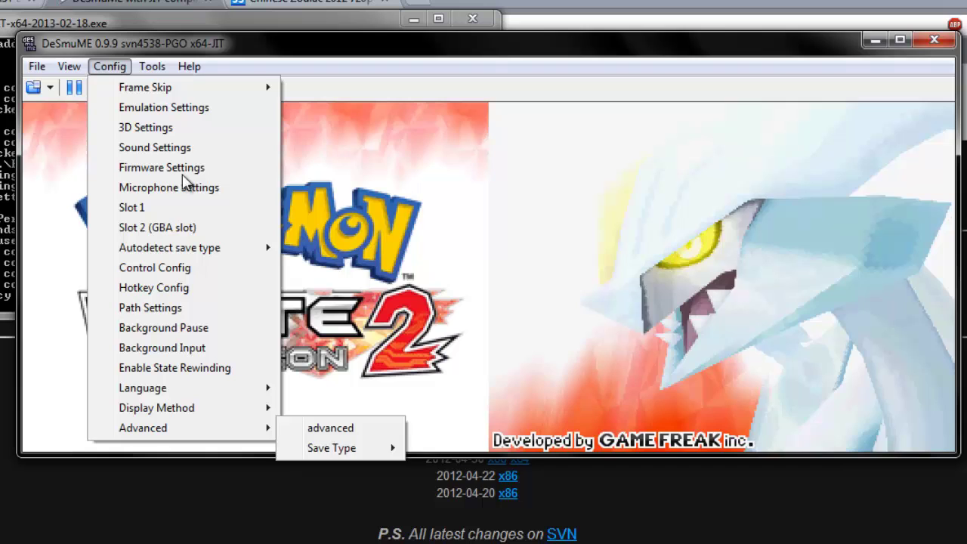
mouse_move(225, 387)
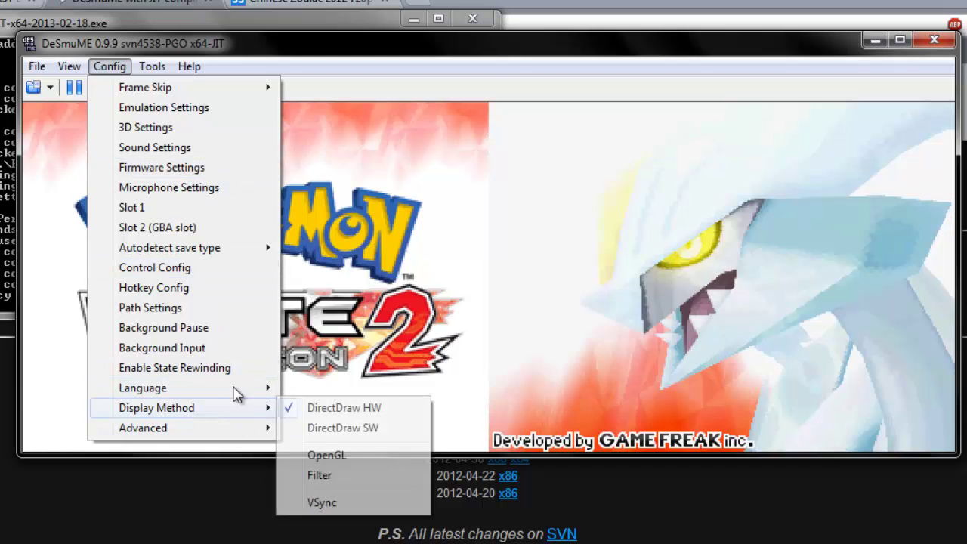
mouse_move(147, 67)
mouse_move(109, 67)
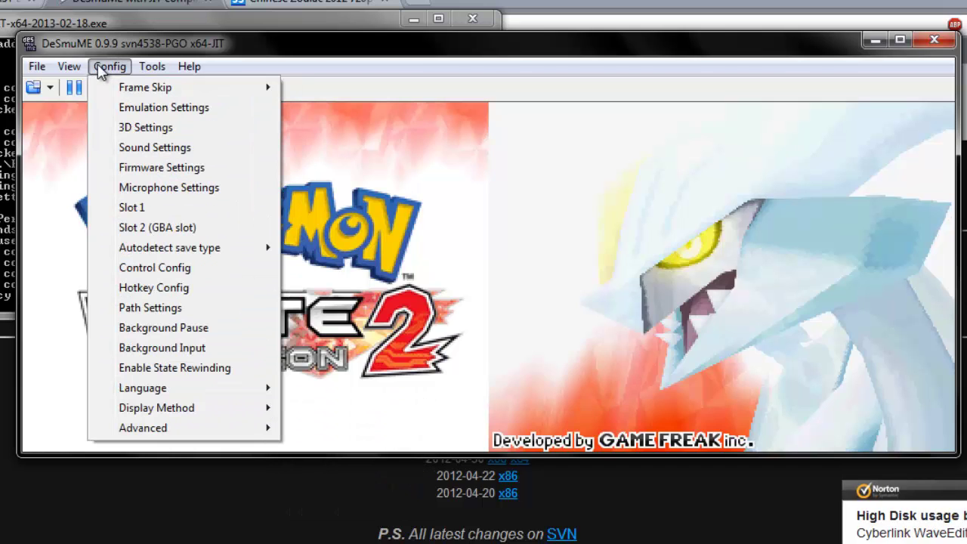
click(152, 110)
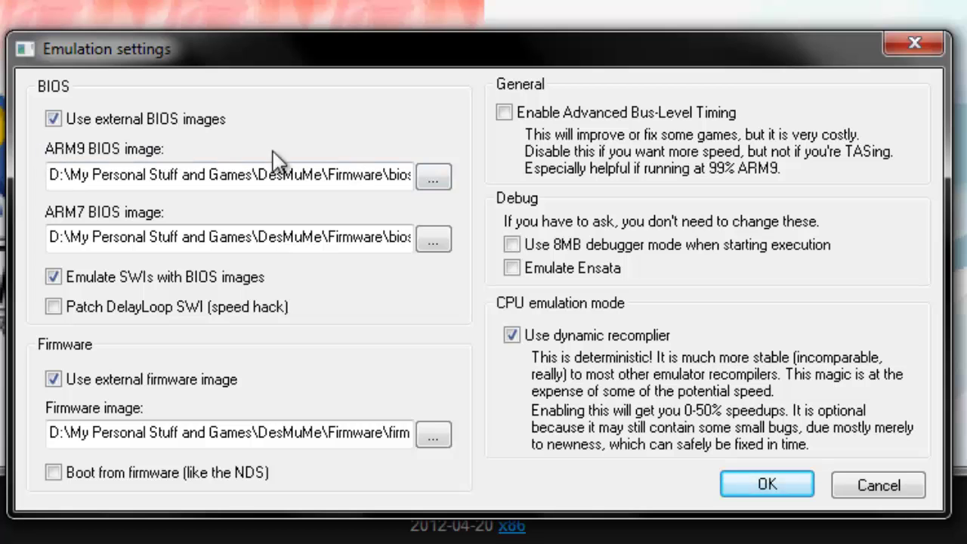
click(441, 180)
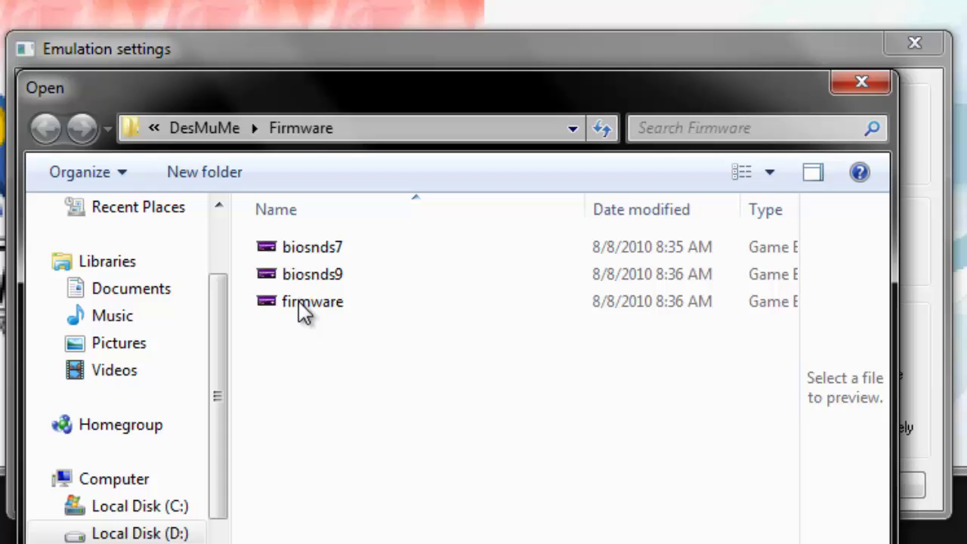
double_click(346, 278)
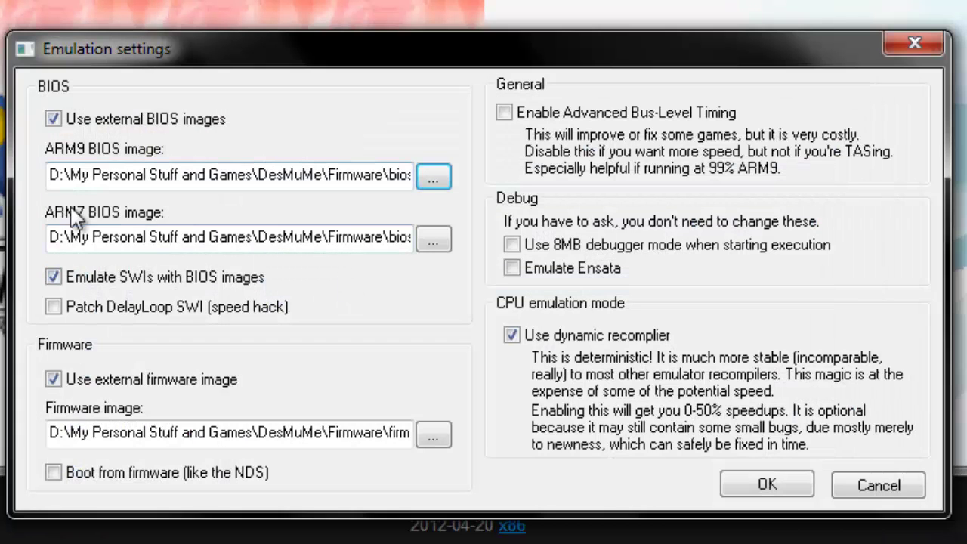
- Choose biosnds7 as the ARM7 BIOS image and firmware as the firmware image from the Firmware folder
click(430, 236)
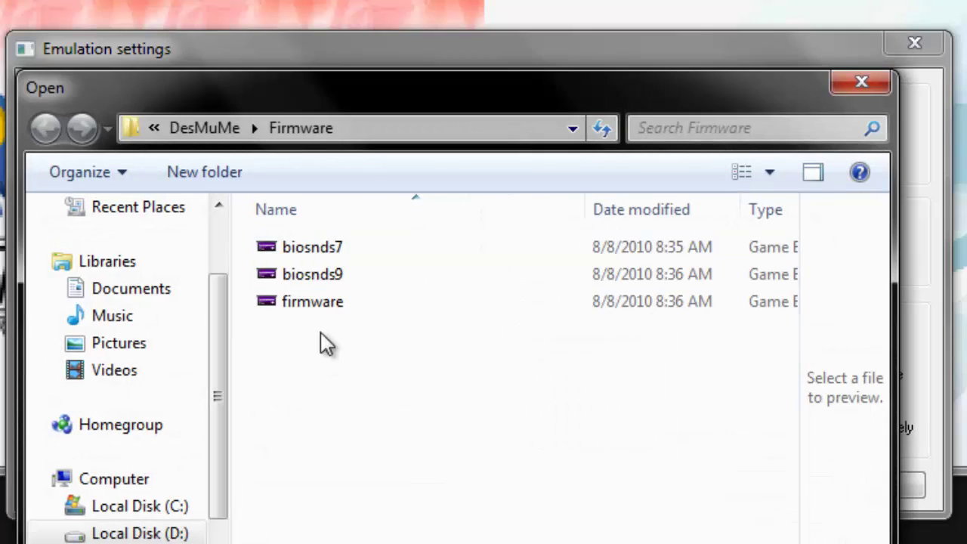
double_click(349, 249)
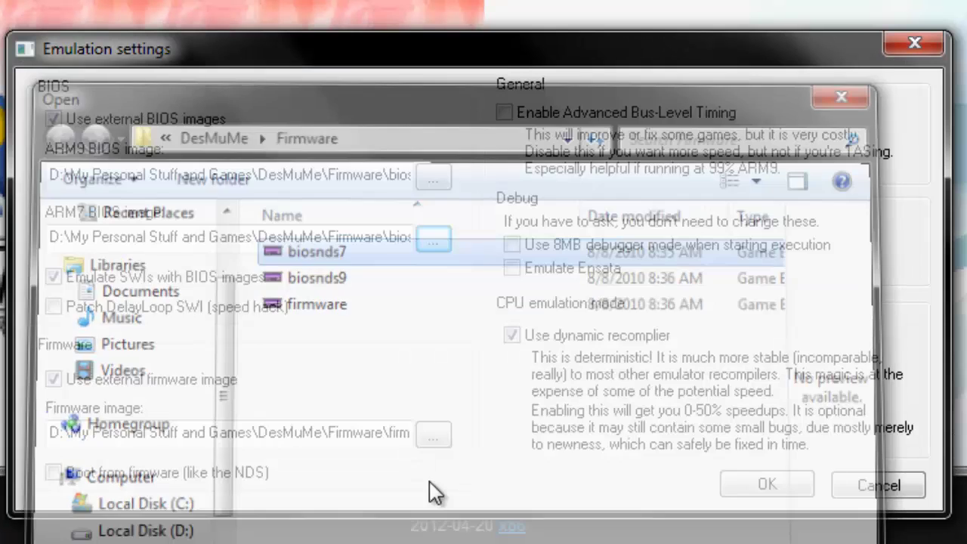
click(435, 435)
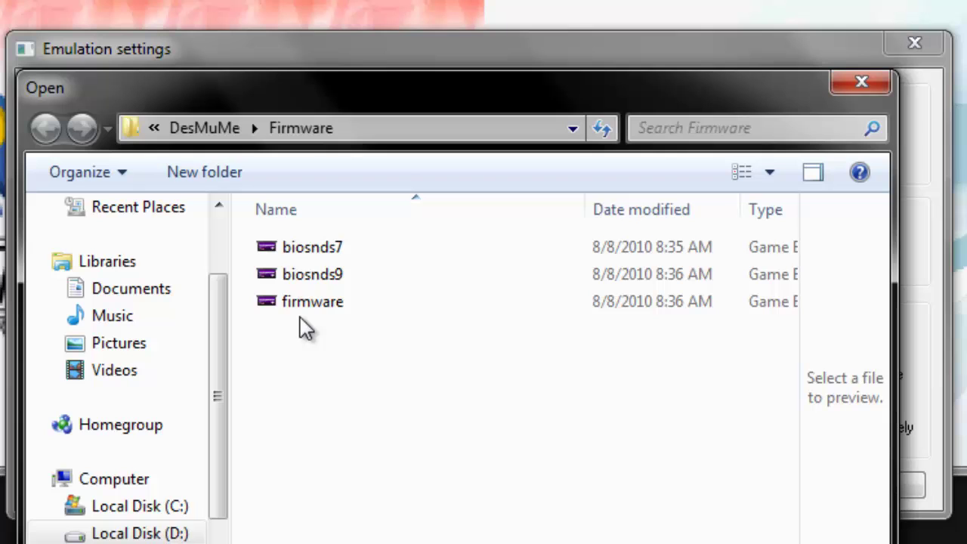
double_click(354, 305)
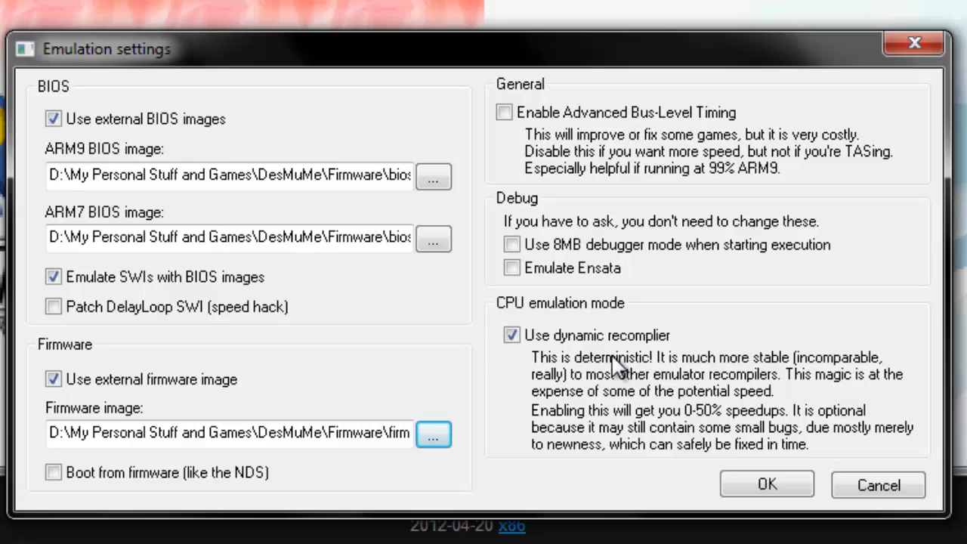
- Open the computer's system properties and examine the processor, installed memory and system type
key(super)
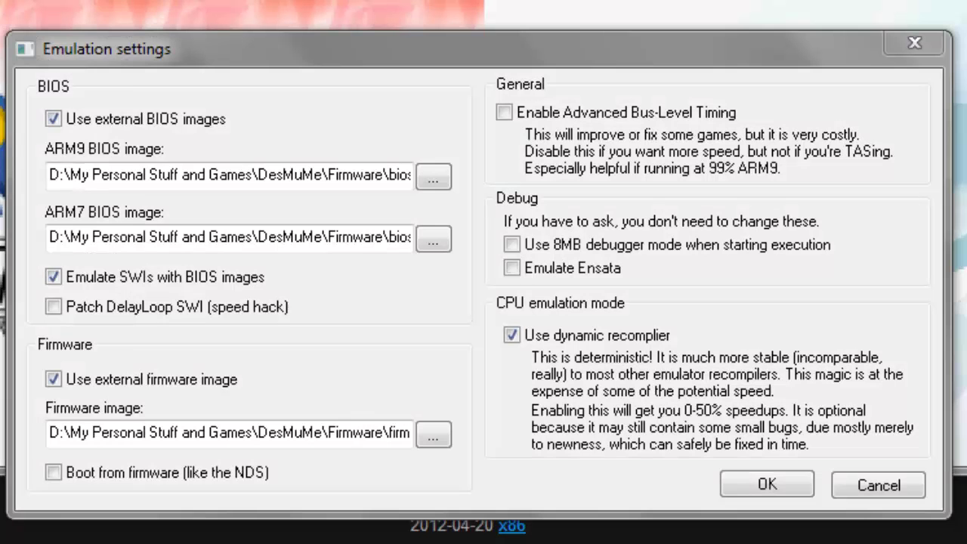
key(super)
right_click(3, 255)
click(113, 465)
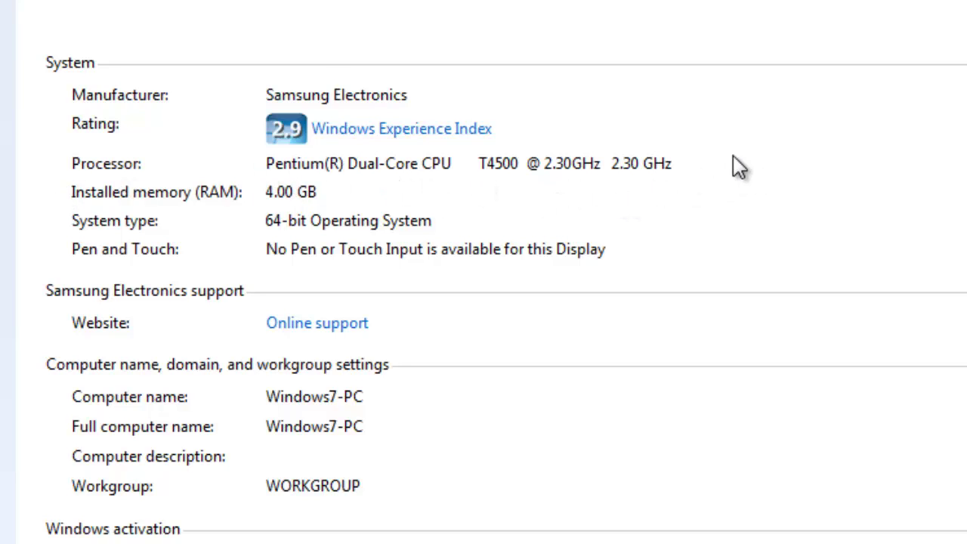
scroll(731, 163, down, 1)
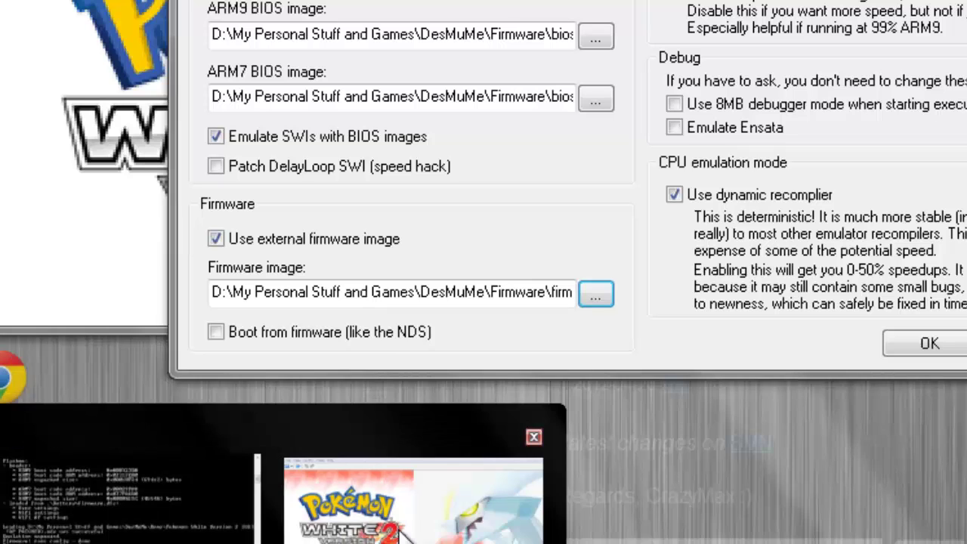
- Return to the emulator, apply the emulation settings and reset the current ROM
click(404, 533)
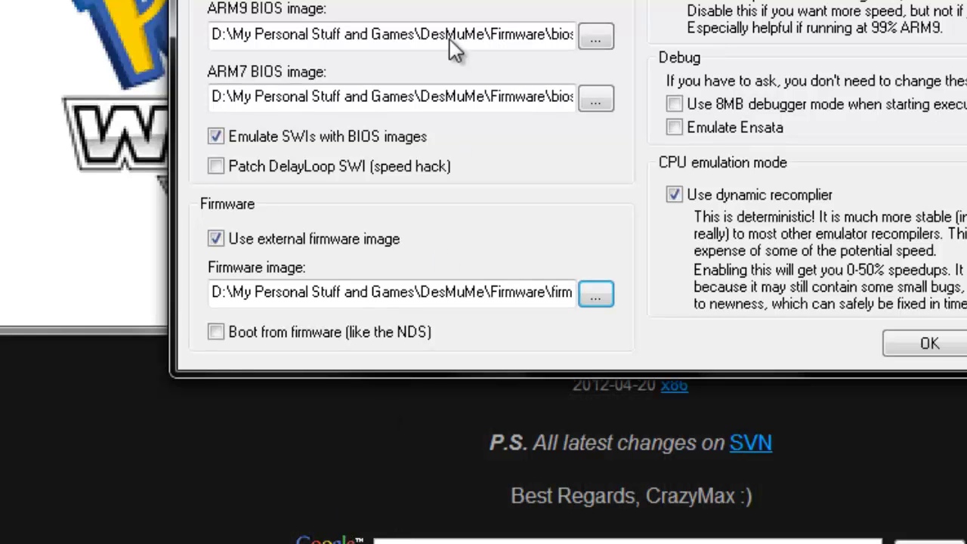
click(937, 349)
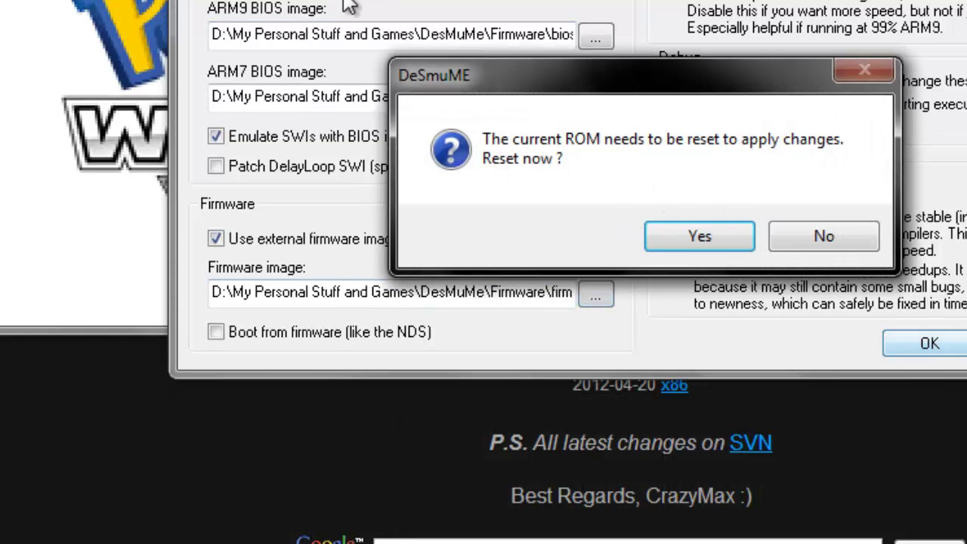
click(686, 238)
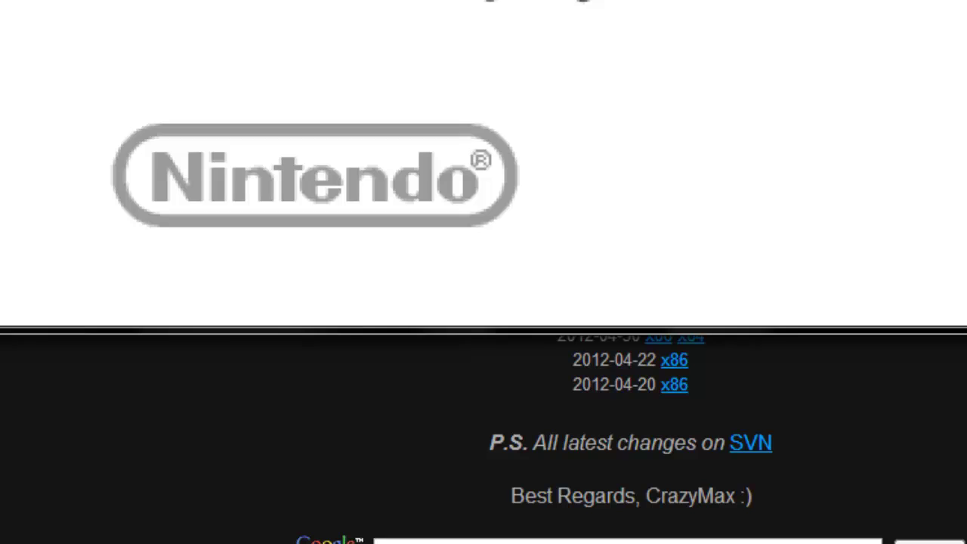
- Set the renderer in the 3D settings to OpenGL 3.2 and apply it
key(alt+c)
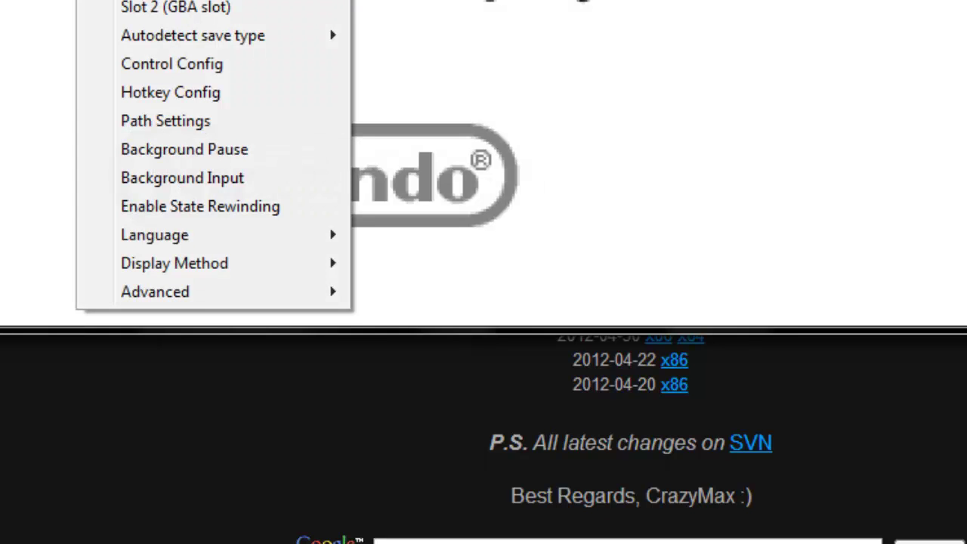
key(Escape)
key(alt+f)
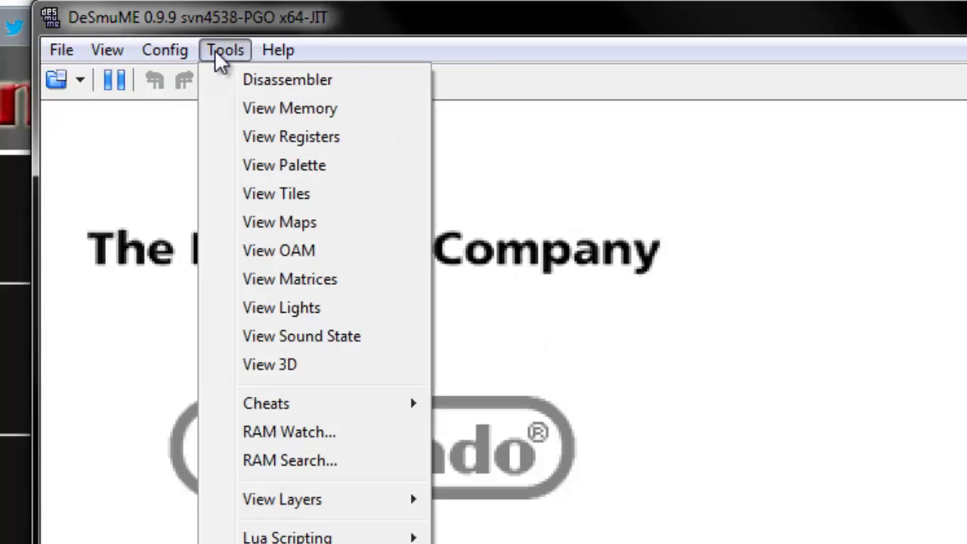
mouse_move(178, 59)
key(Right)
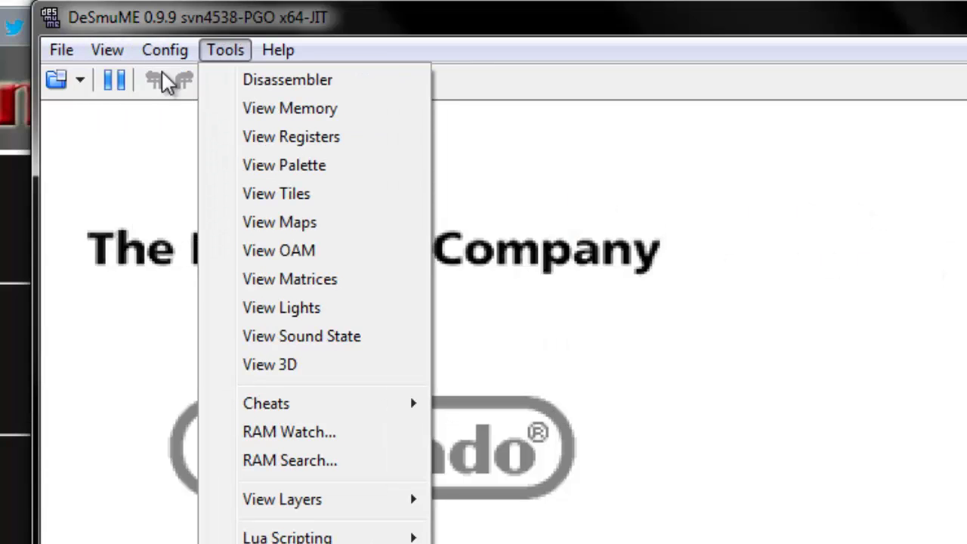
key(Left)
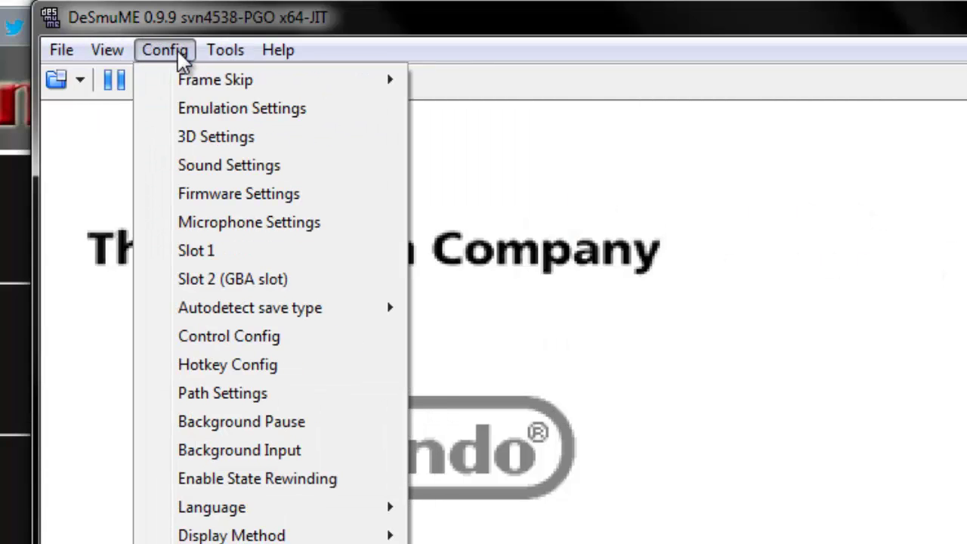
click(234, 140)
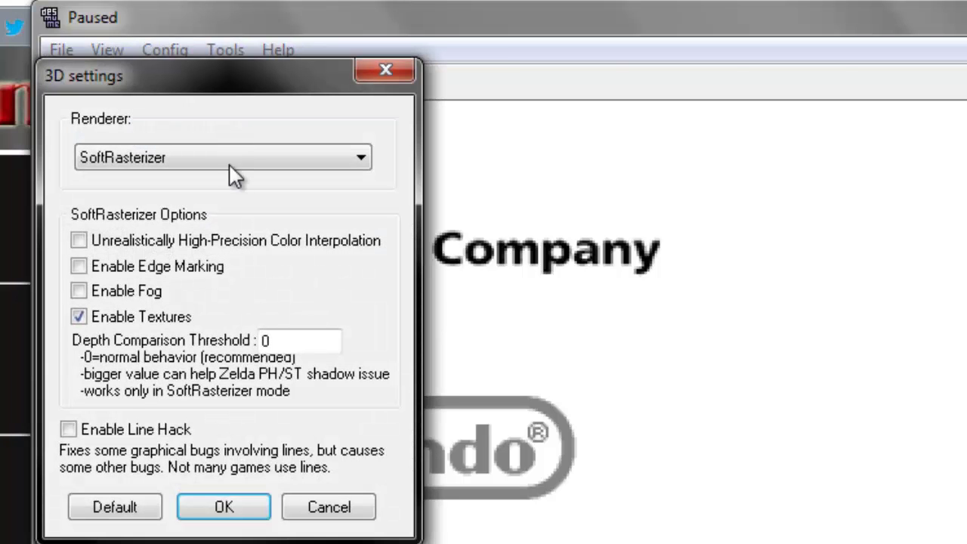
click(181, 160)
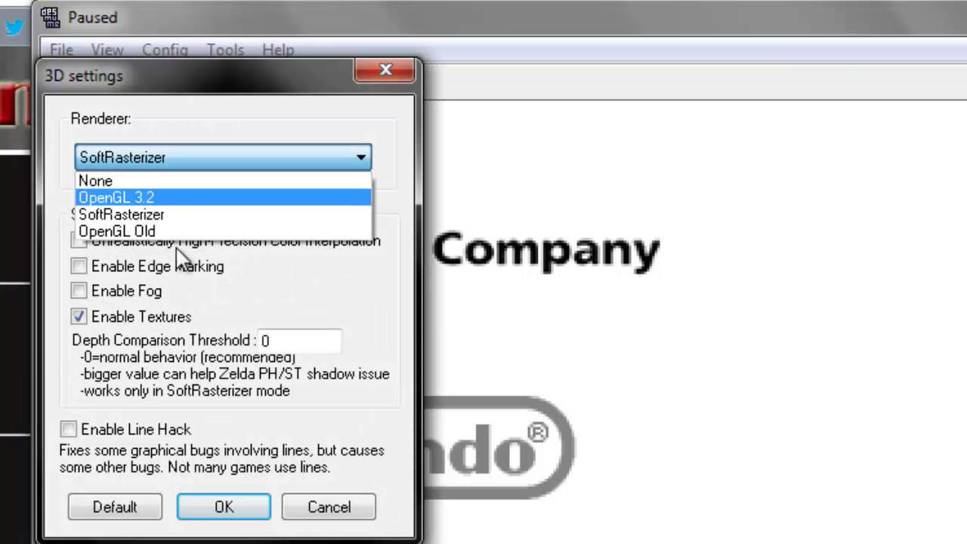
click(183, 199)
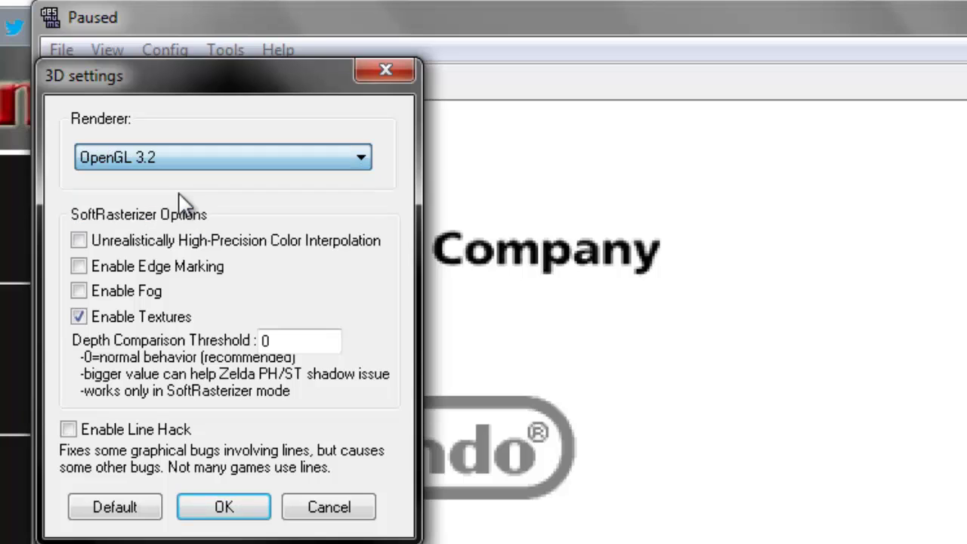
click(255, 510)
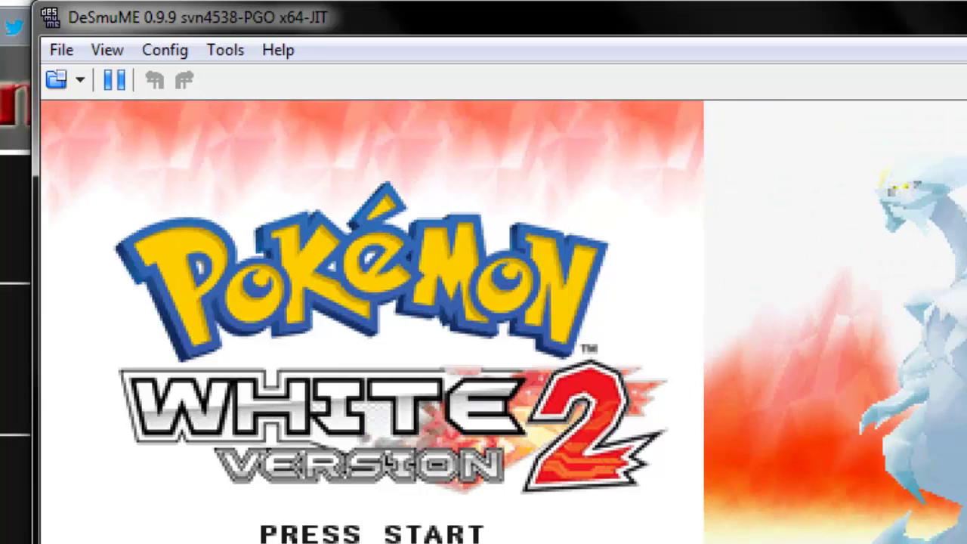
- Set the 3D renderer to SoftRasterizer, toggle Unrealistically High-Precision Color Interpolation and apply the settings
click(178, 51)
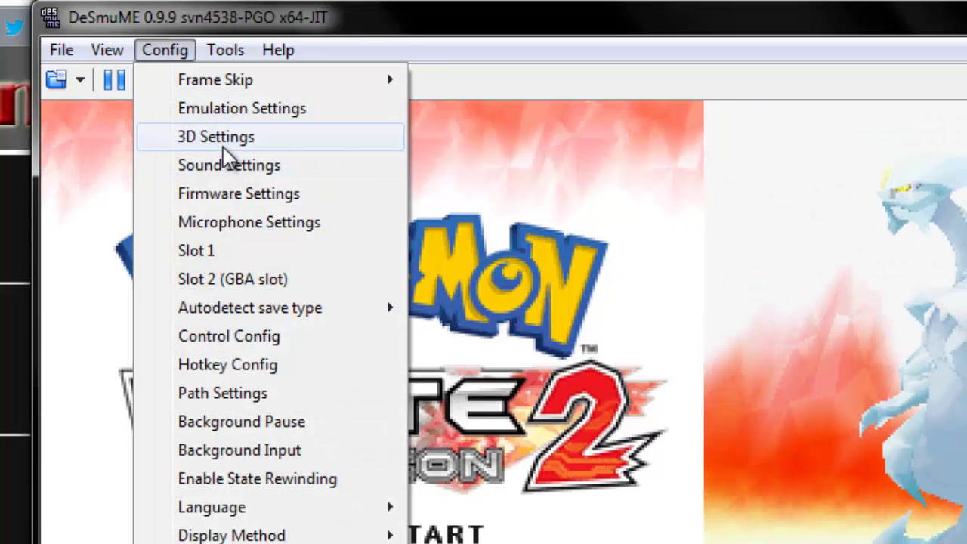
click(216, 139)
click(173, 157)
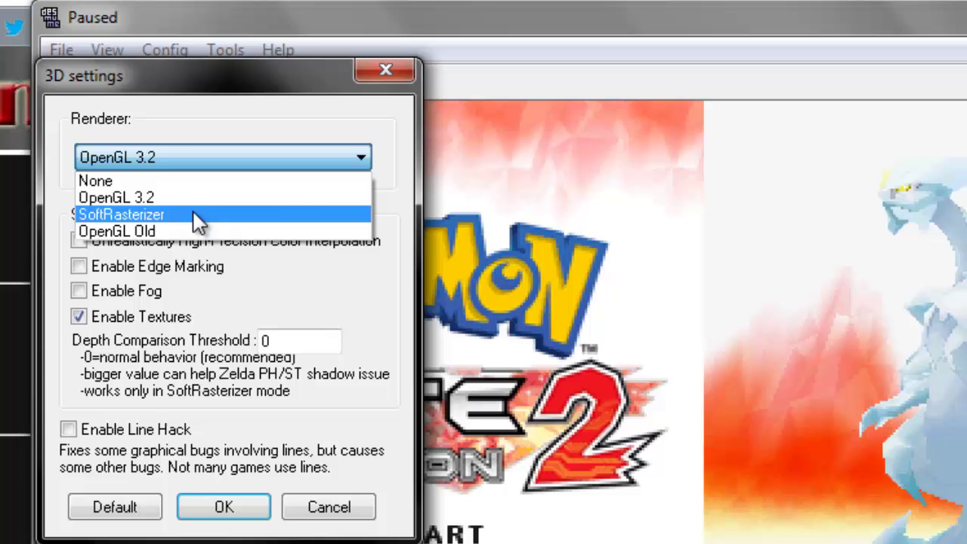
click(194, 215)
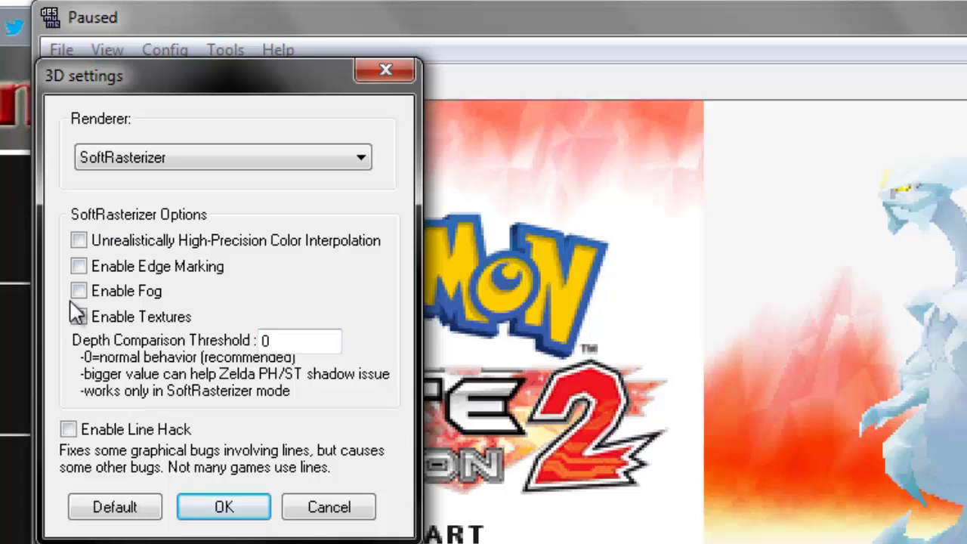
click(80, 242)
click(227, 506)
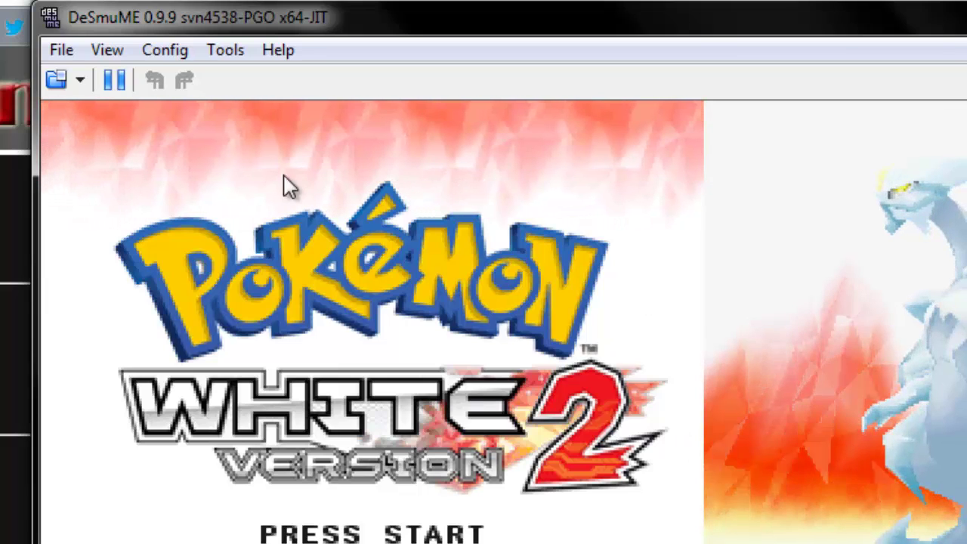
- Reopen the 3D settings, toggle Unrealistically High-Precision Color Interpolation back and apply the change
click(178, 53)
click(210, 146)
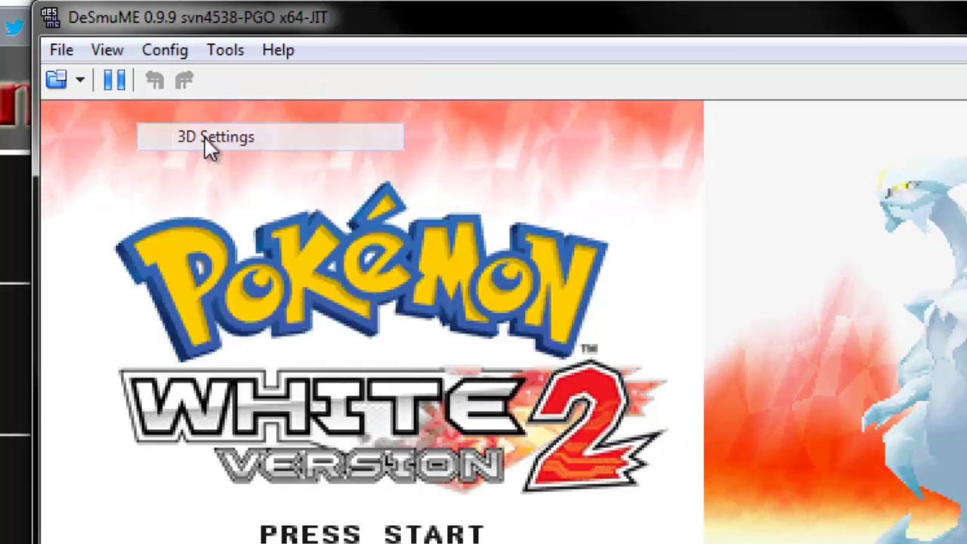
click(79, 240)
click(221, 508)
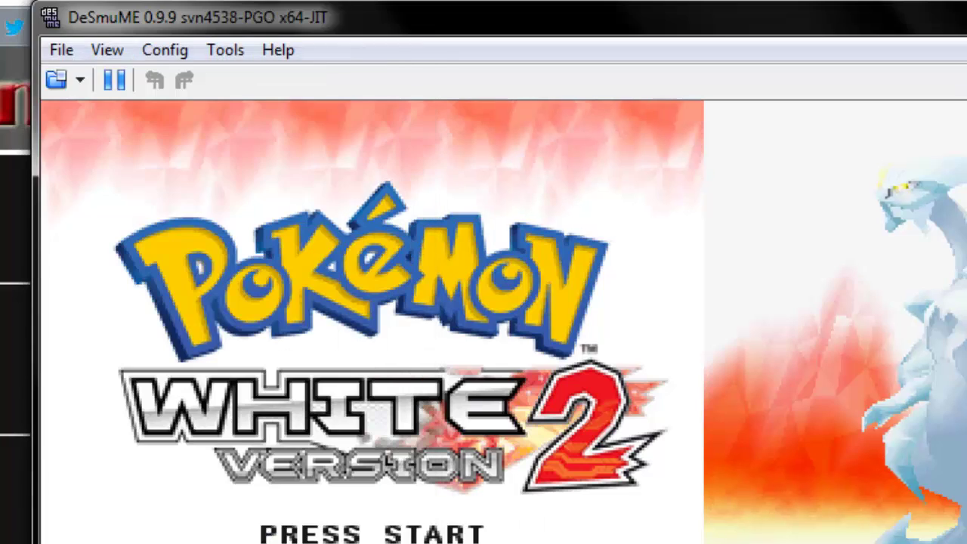
- Examine the sound, firmware and path settings one after another, closing each without changes
click(168, 51)
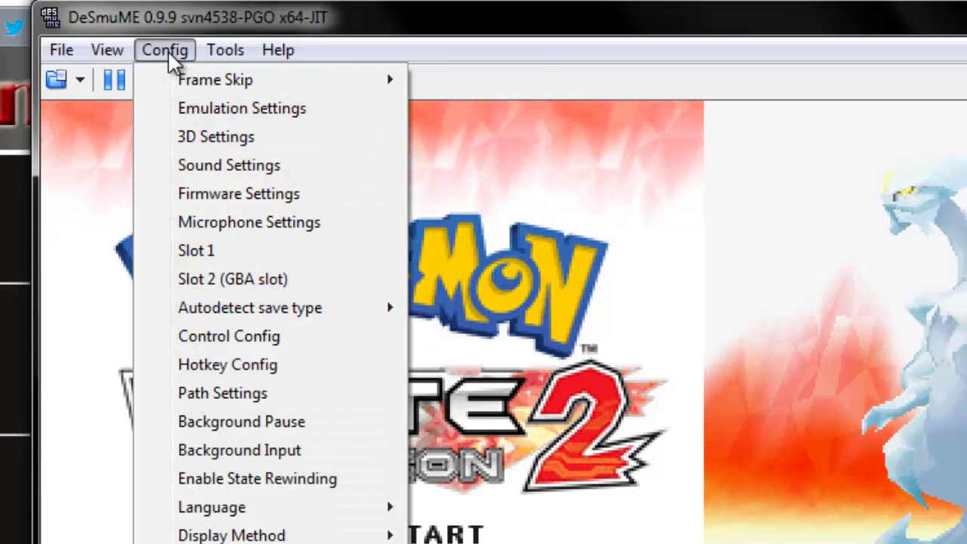
click(224, 166)
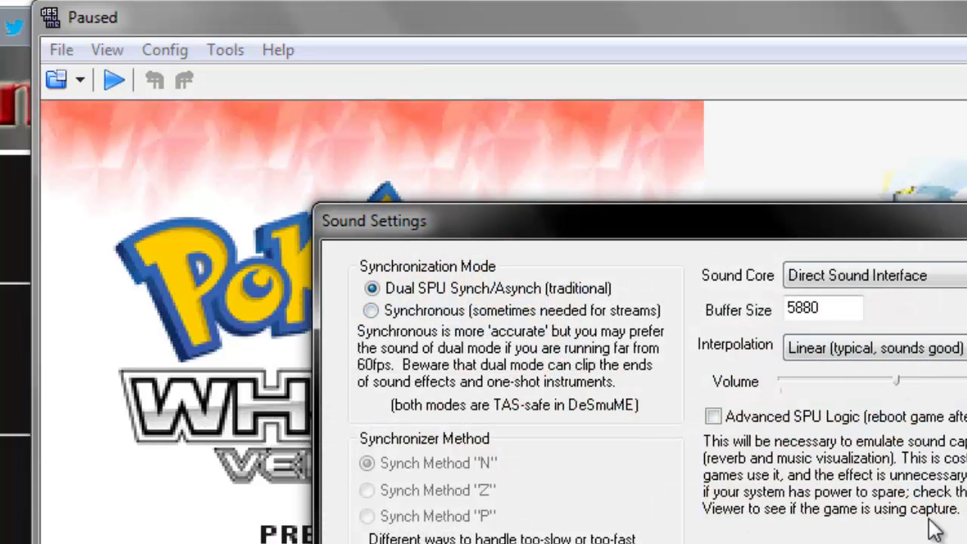
key(Escape)
click(163, 50)
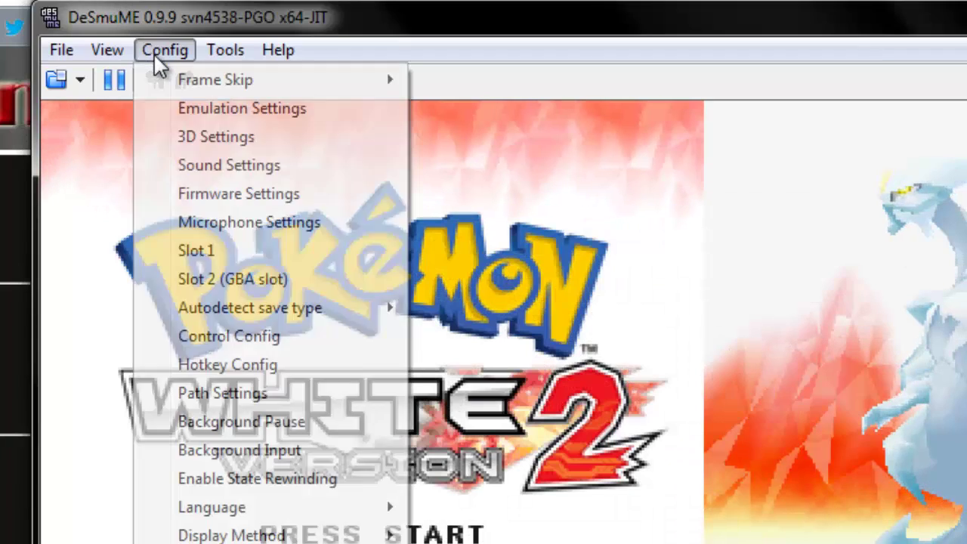
click(253, 195)
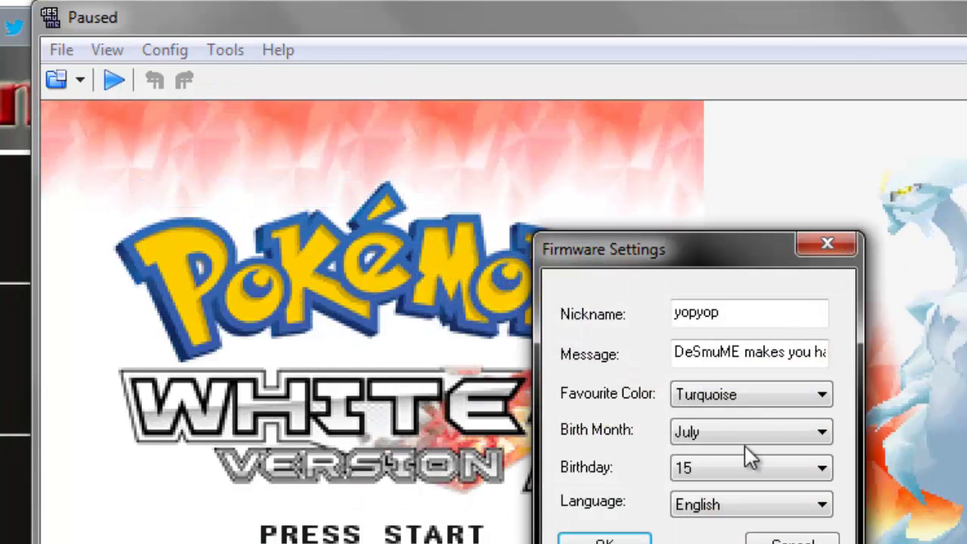
key(Escape)
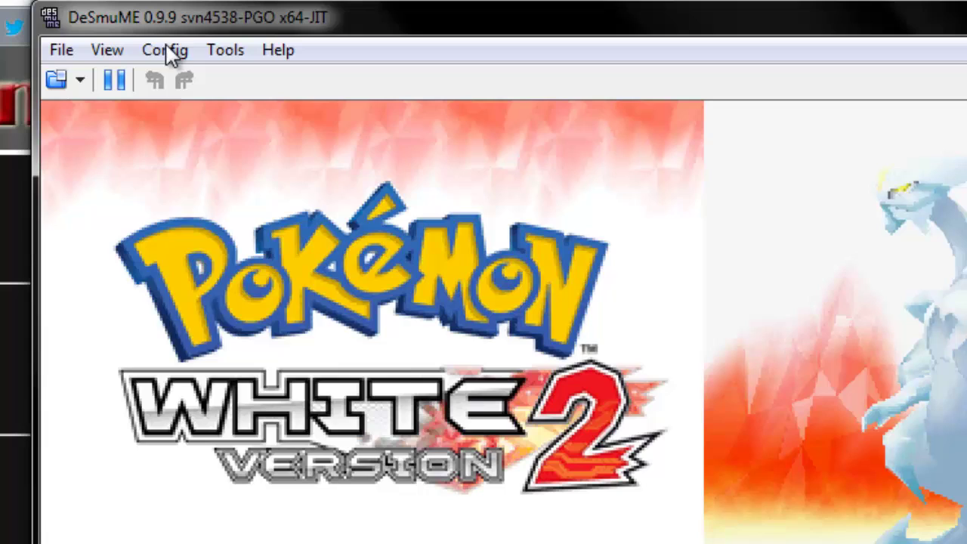
click(169, 51)
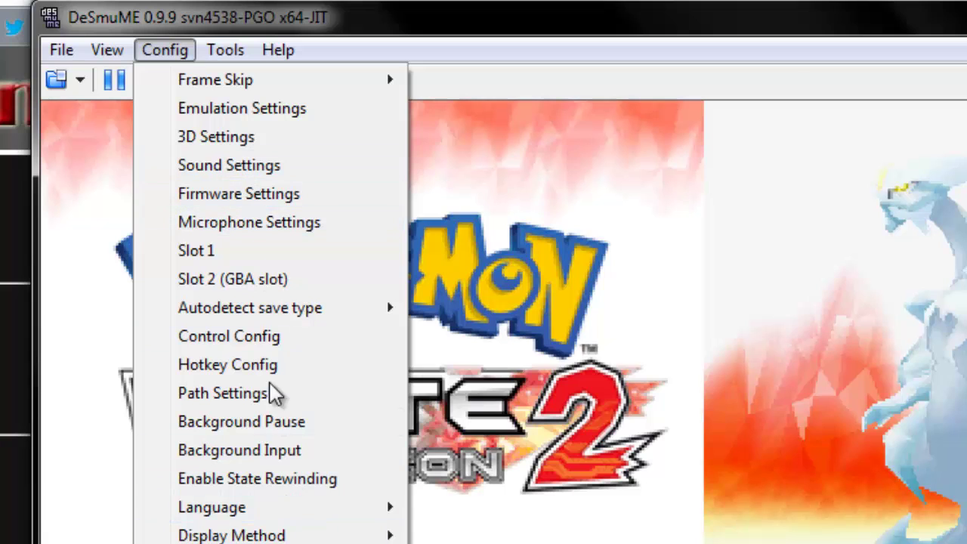
click(250, 396)
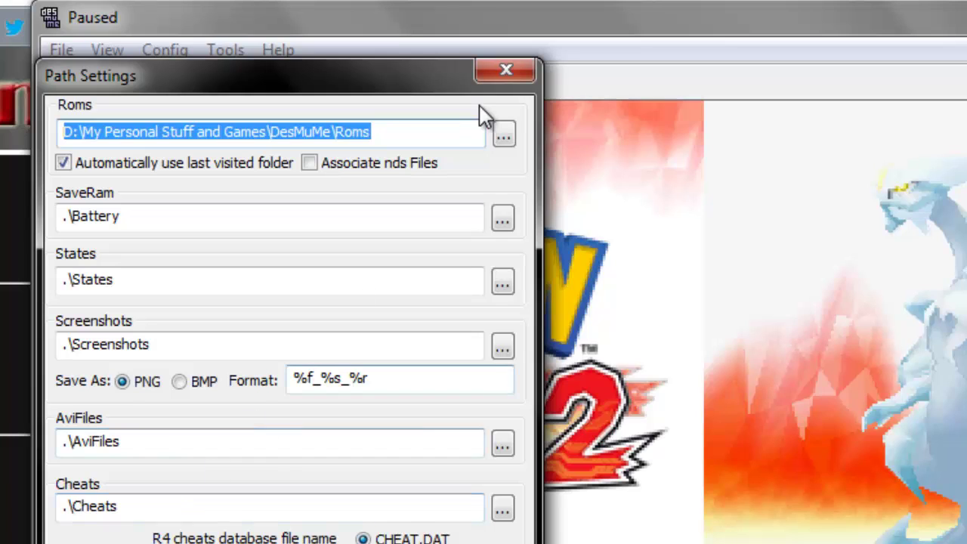
click(505, 71)
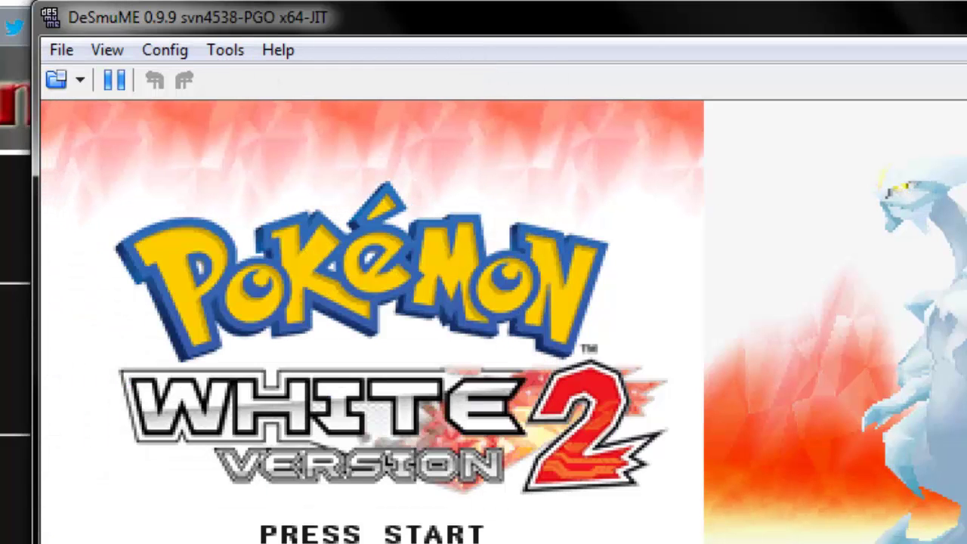
- Switch to the browser and review the DeSmuME WIP download page and the YouTube video about the earlier JIT build
key(Pause)
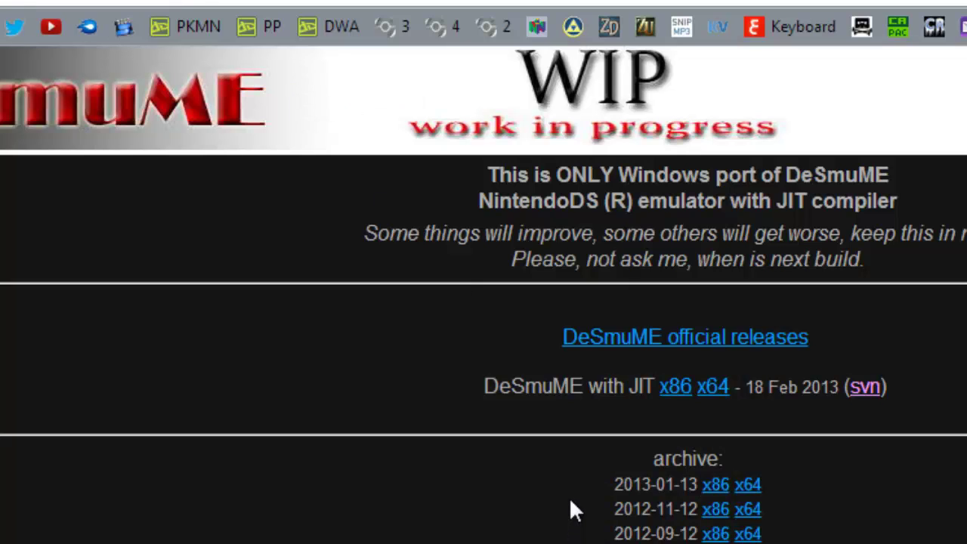
scroll(337, 520, down, 1)
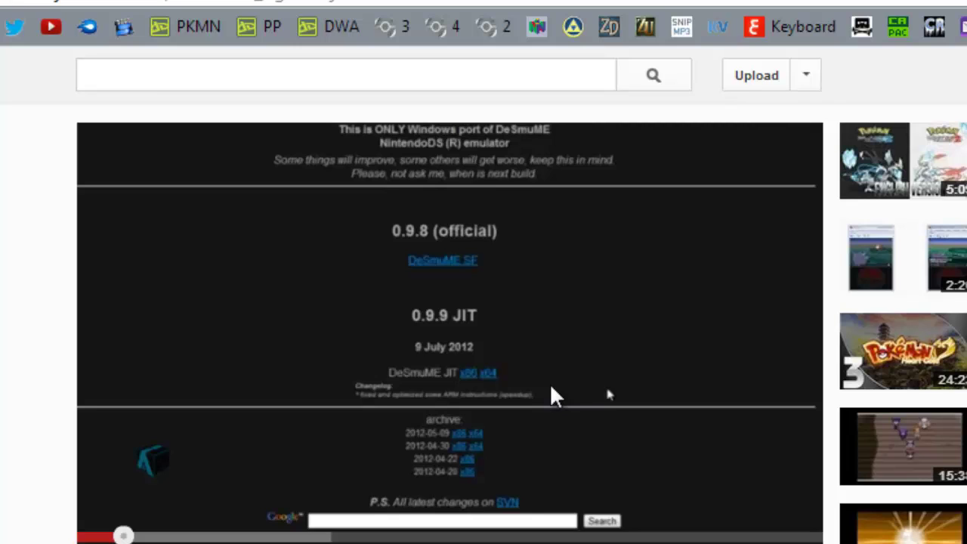
mouse_move(153, 474)
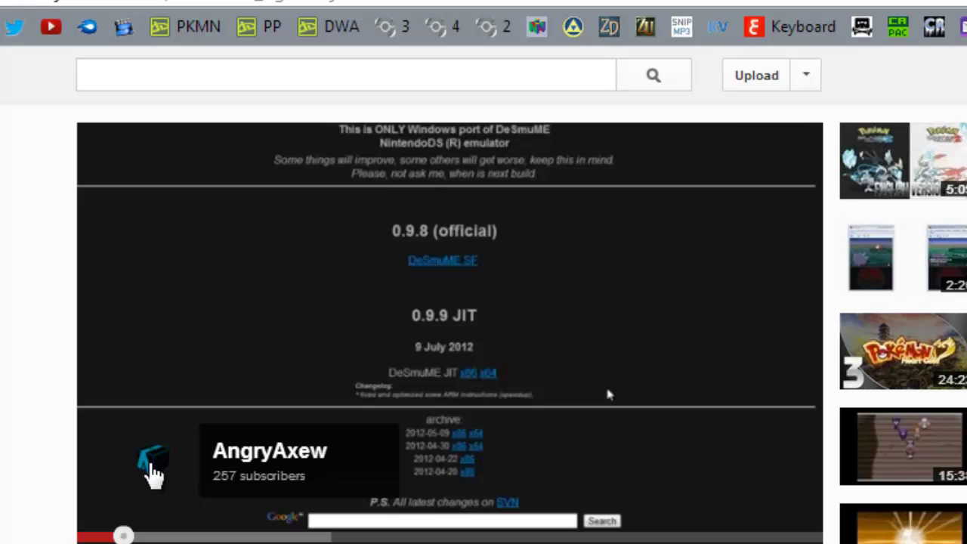